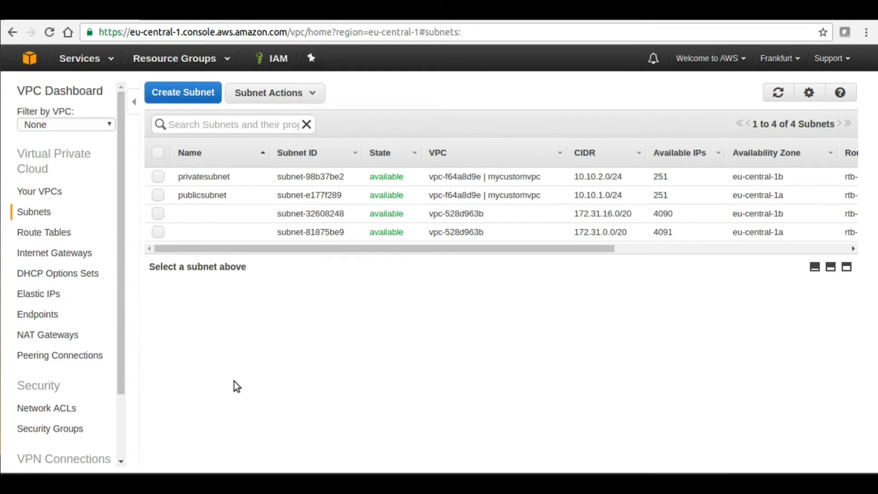
Start launching a new EC2 instance with the Amazon Linux AMI 2016.09.0 image and the t2.micro instance type.
left_click(76, 62)
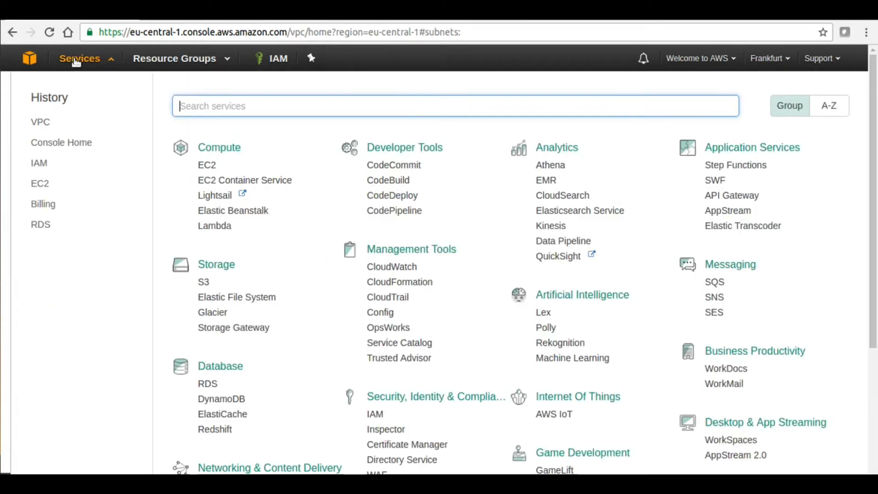
left_click(205, 166)
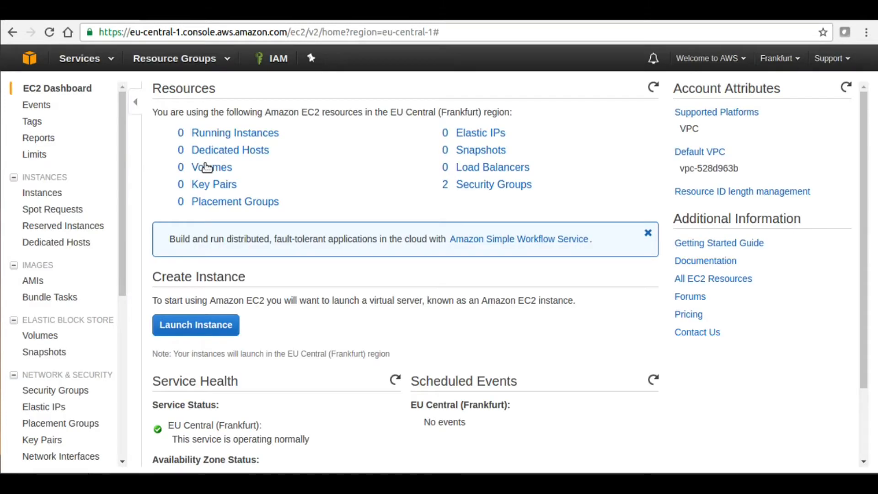
left_click(186, 331)
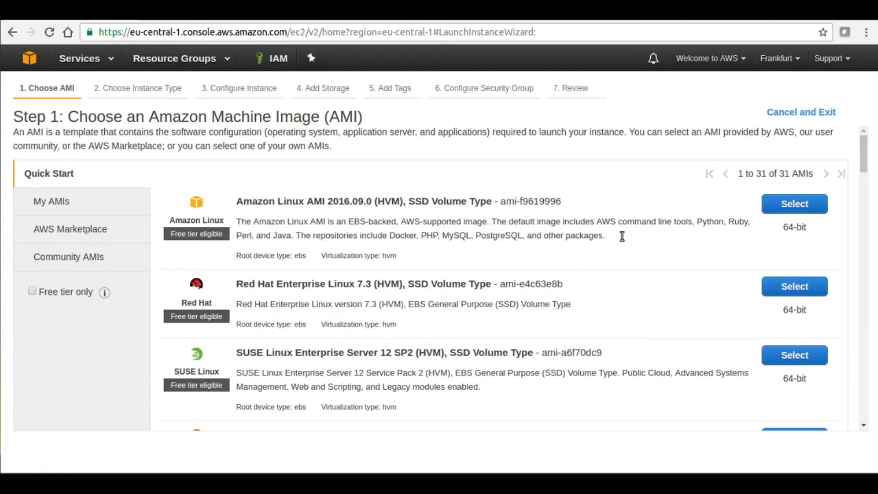
left_click(791, 208)
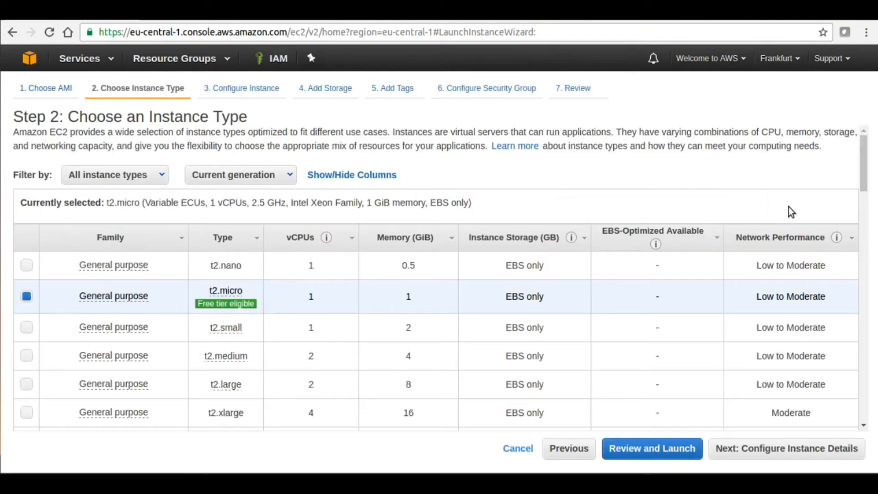
mouse_move(863, 175)
left_mouse_down()
mouse_move(867, 207)
mouse_move(866, 186)
left_mouse_up()
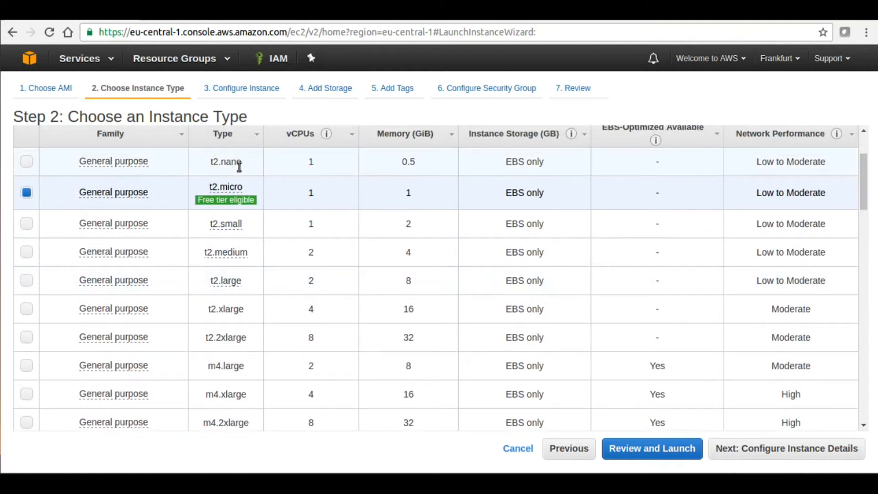
left_click(785, 450)
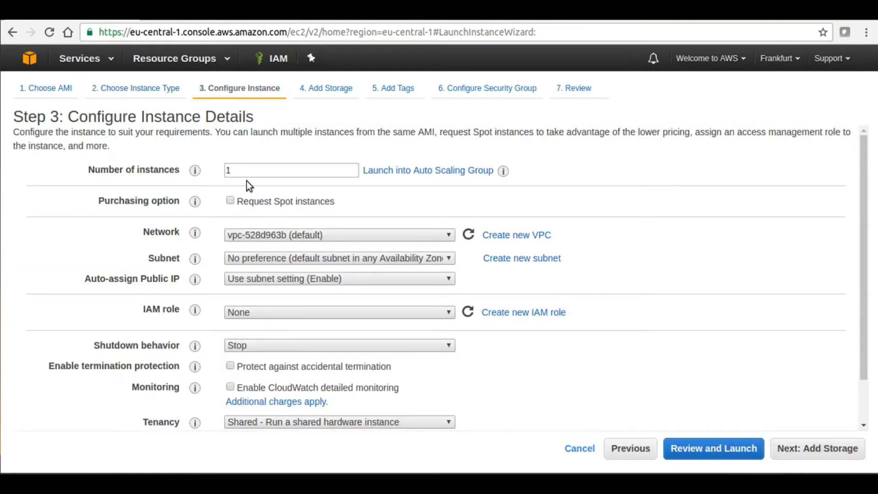
Place the instance in the mycustomvpc network and its publicsubnet subnet in eu-central-1a.
left_click(305, 234)
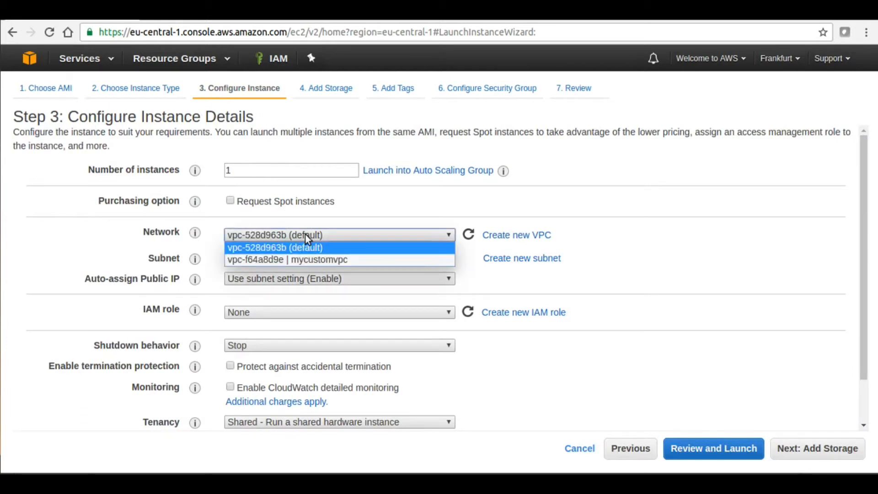
left_click(324, 260)
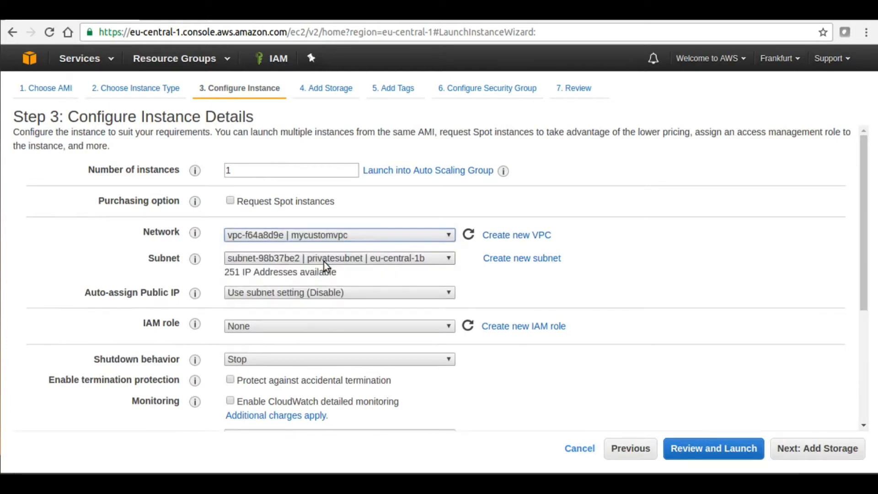
left_click(351, 260)
left_click(346, 282)
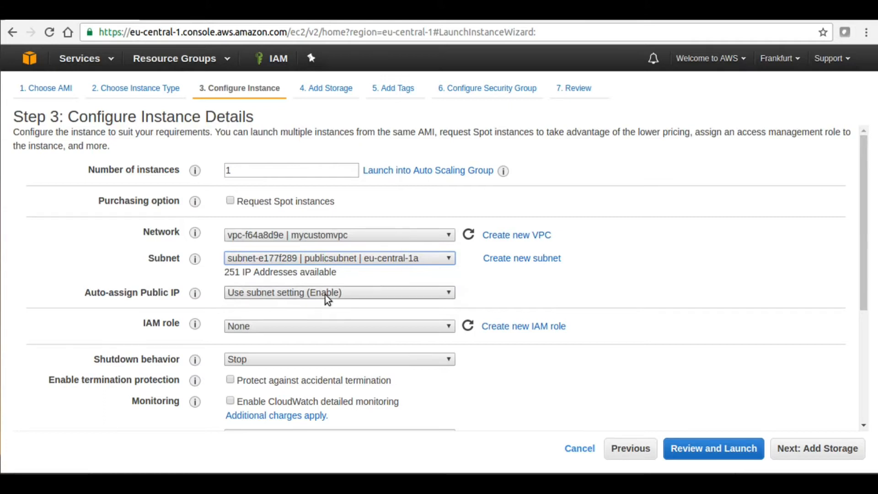
Assign the S3-admin-access IAM role, look through the remaining instance and advanced details, and proceed to the storage settings.
left_click(296, 325)
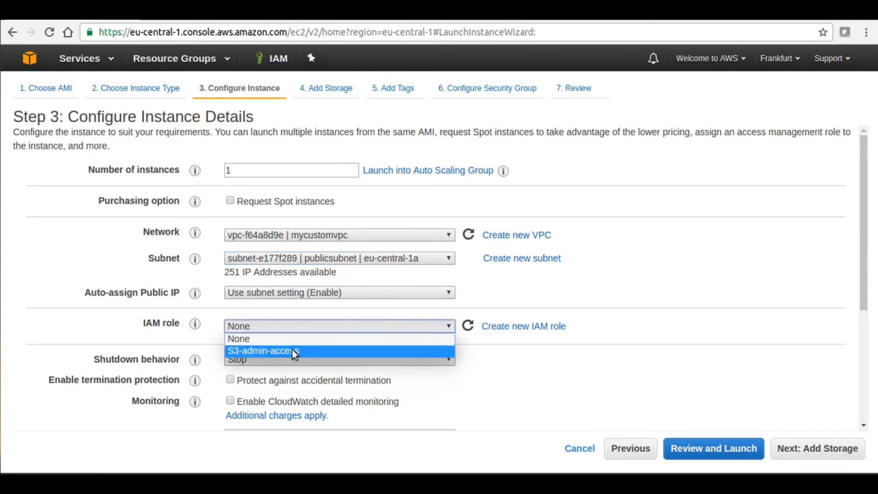
left_click(292, 350)
left_click_drag(862, 262, 868, 324)
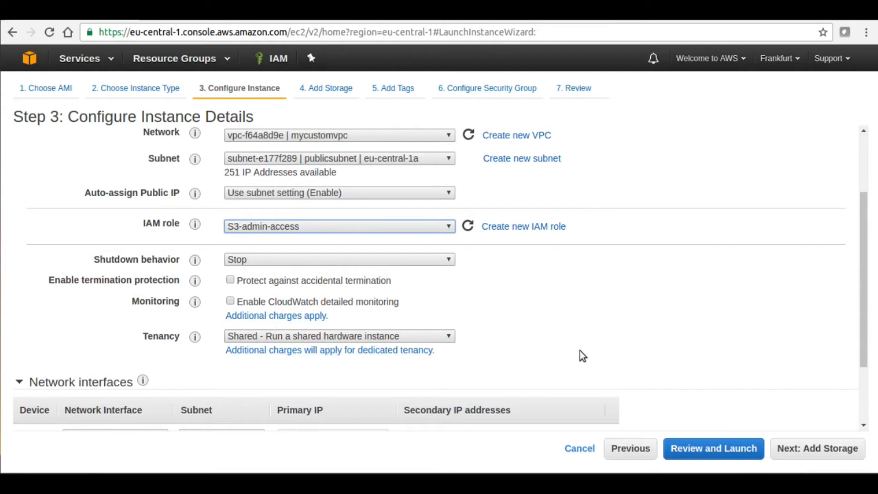
left_click_drag(858, 320, 873, 411)
left_click(21, 416)
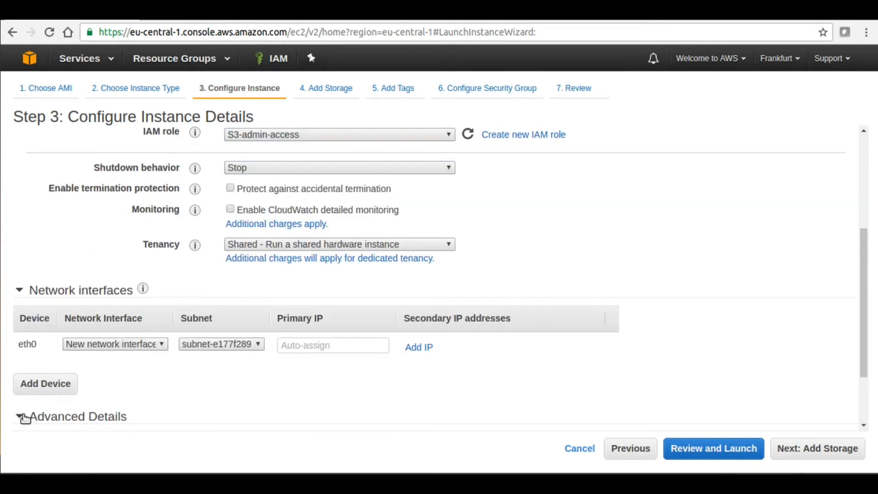
left_click_drag(864, 257, 864, 315)
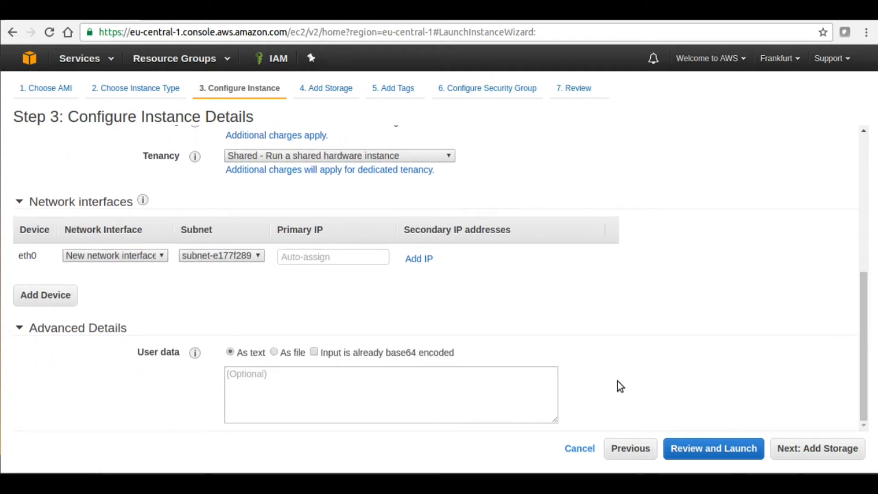
left_click(818, 449)
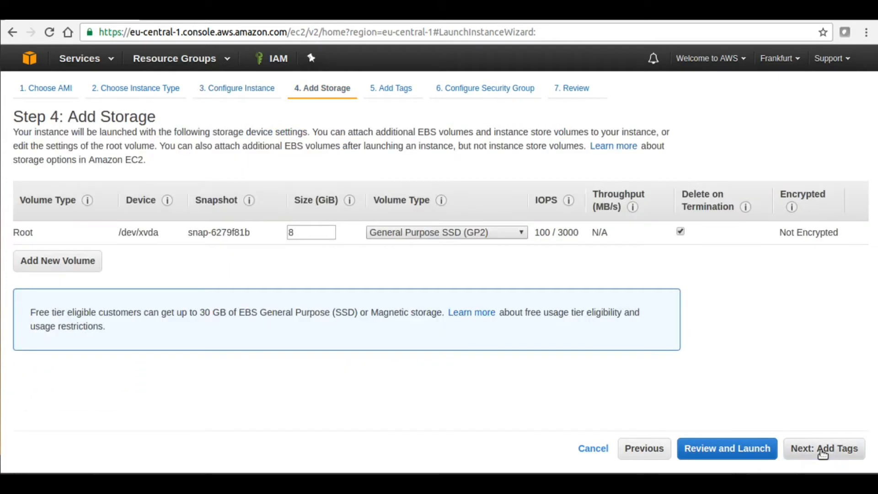
Change the root volume type to Magnetic and proceed to the instance tags.
left_click(502, 233)
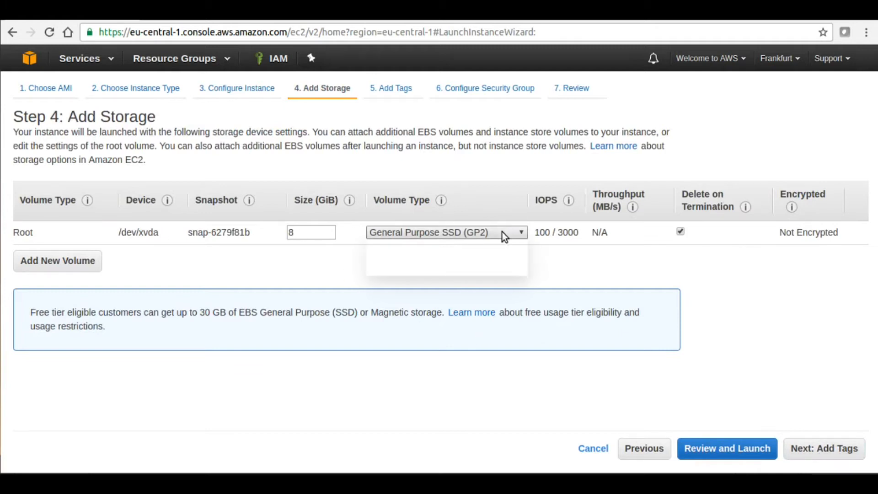
left_click(418, 273)
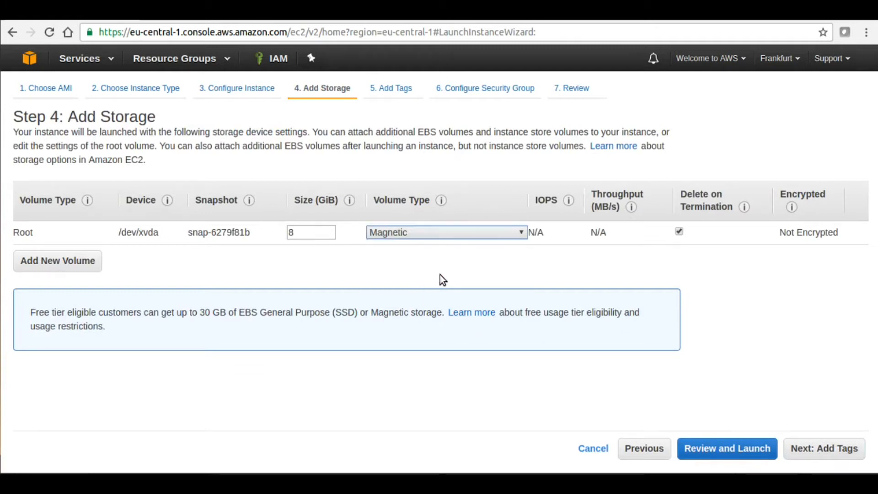
left_click(823, 450)
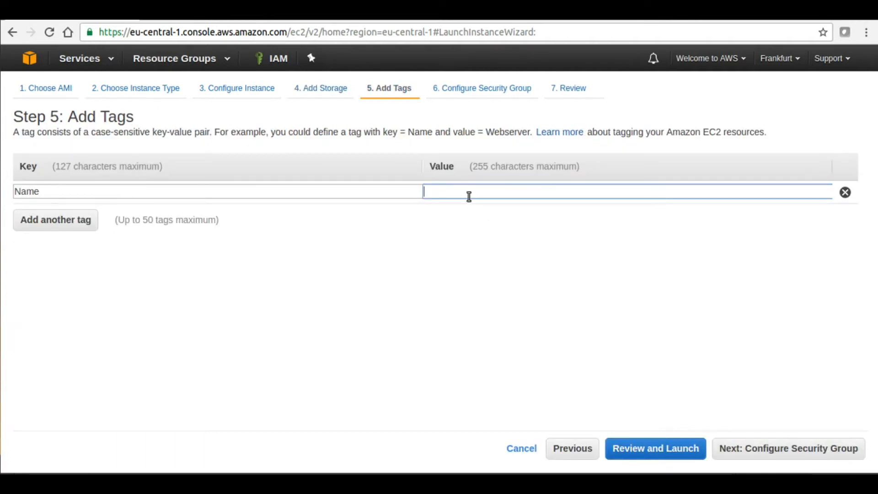
Give the Name tag the value Webserver and proceed to the security group configuration.
type("Webserve")
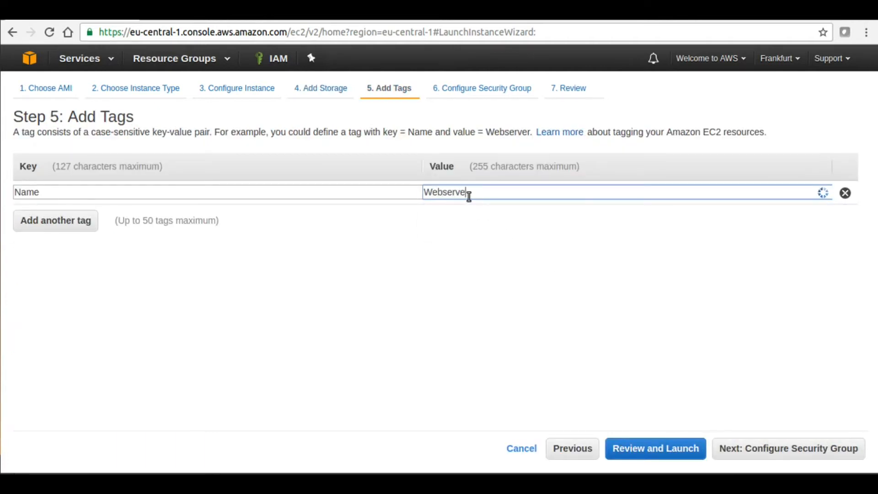
type("r")
left_click(765, 450)
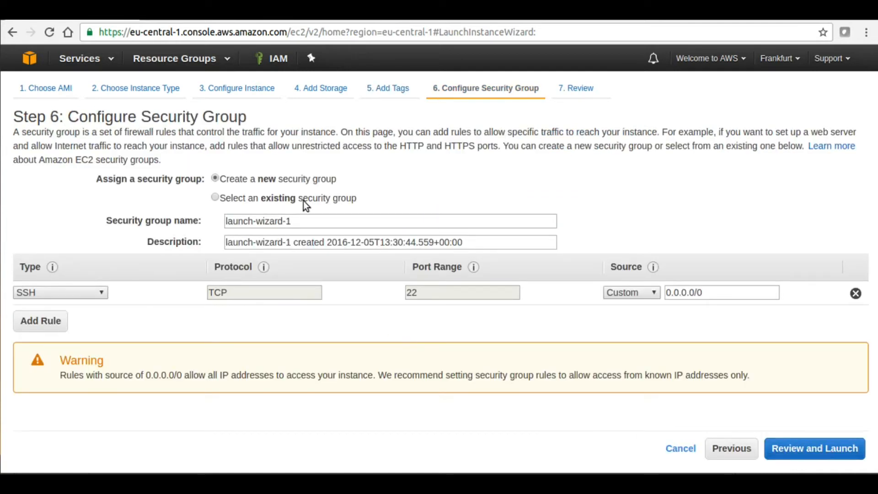
Name the new security group web-dmz and set its description to webDMZ.
left_click_drag(293, 221, 181, 220)
type("we")
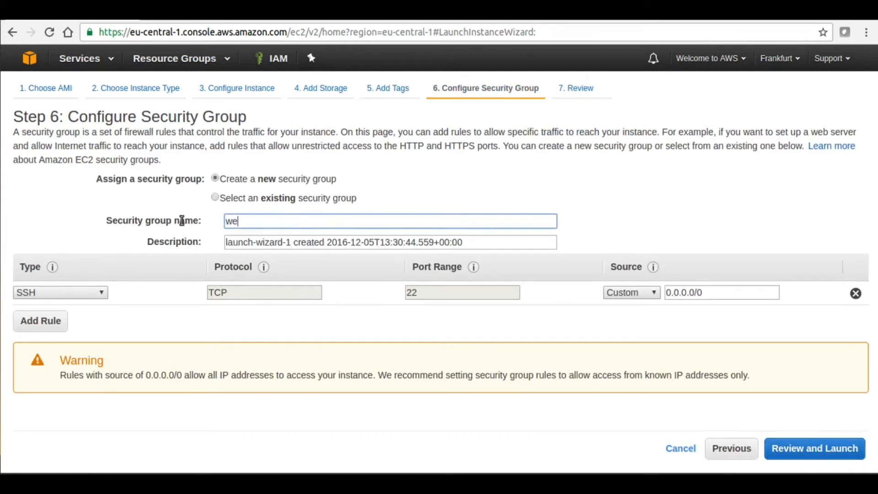
type("b-dmz")
left_click_drag(470, 242, 206, 244)
type("web")
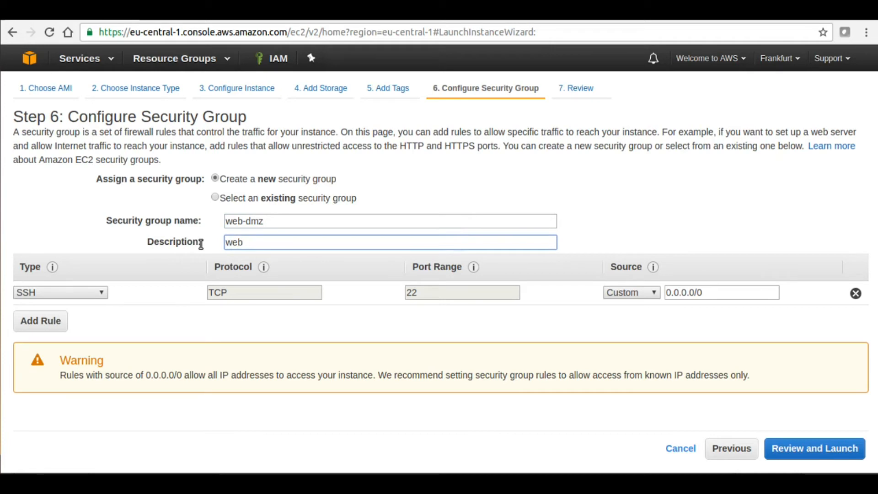
type("DMZ")
Add an HTTP rule to the security group and restrict the SSH rule's source to My IP.
left_click(41, 326)
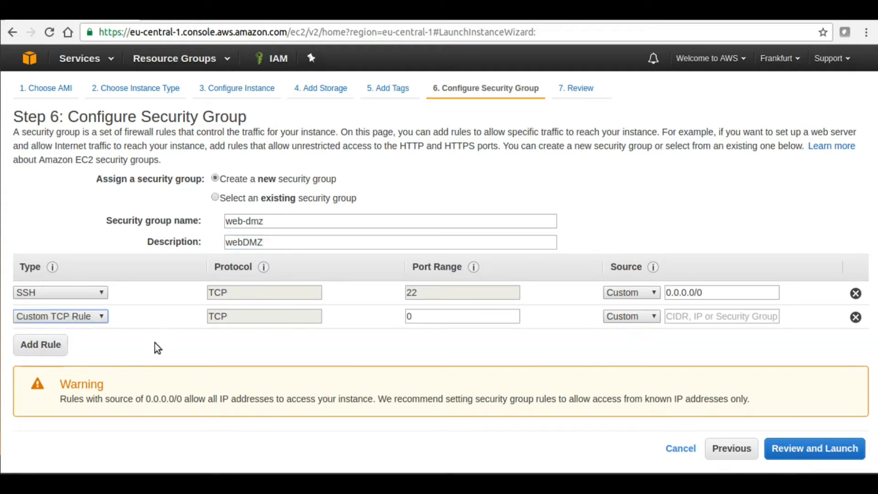
left_click(91, 318)
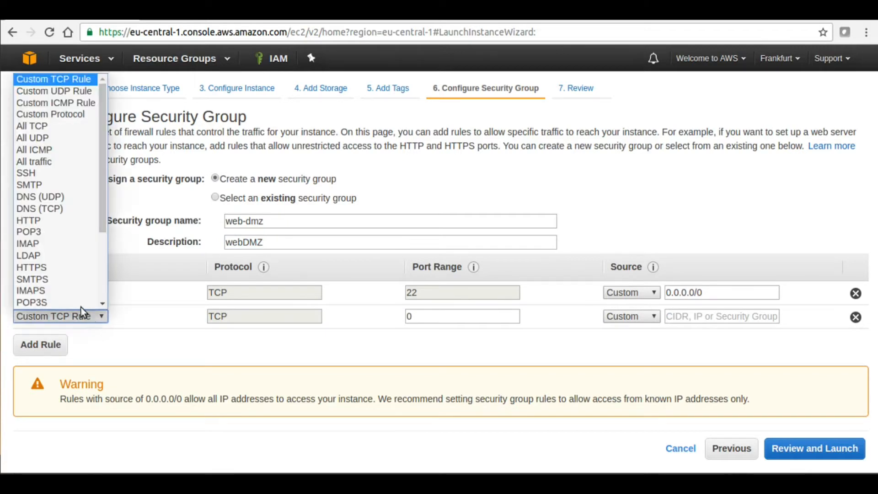
left_click(80, 221)
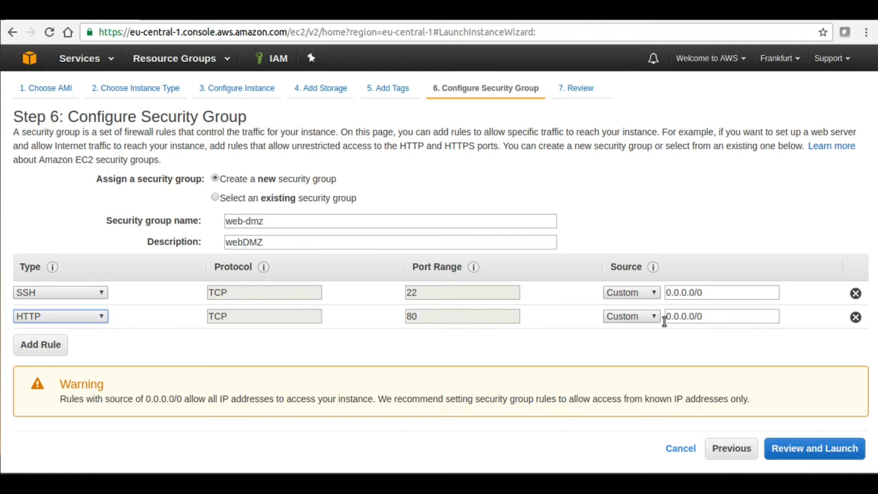
left_click(644, 295)
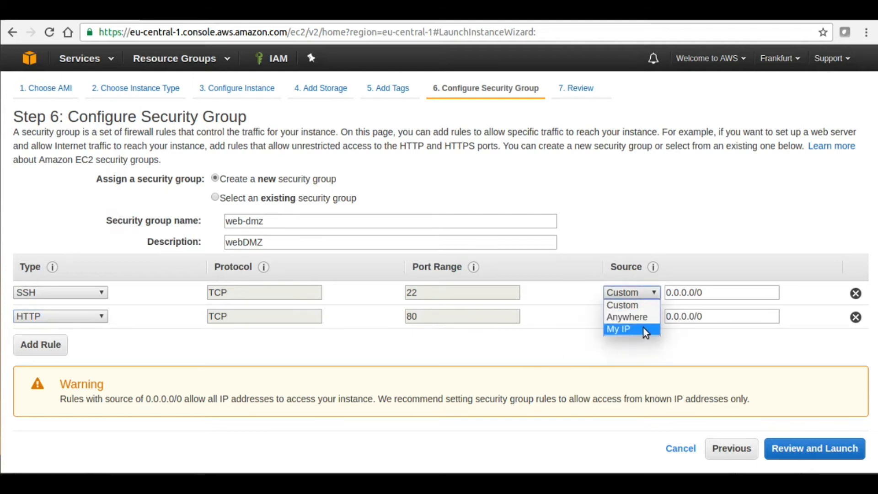
left_click(643, 328)
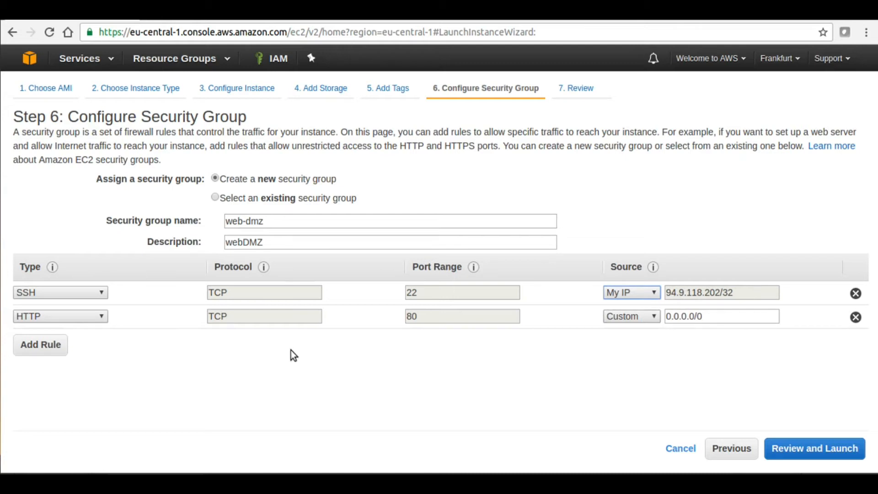
Proceed to the launch review, keeping Magnetic as the boot volume for this instance.
left_click(828, 451)
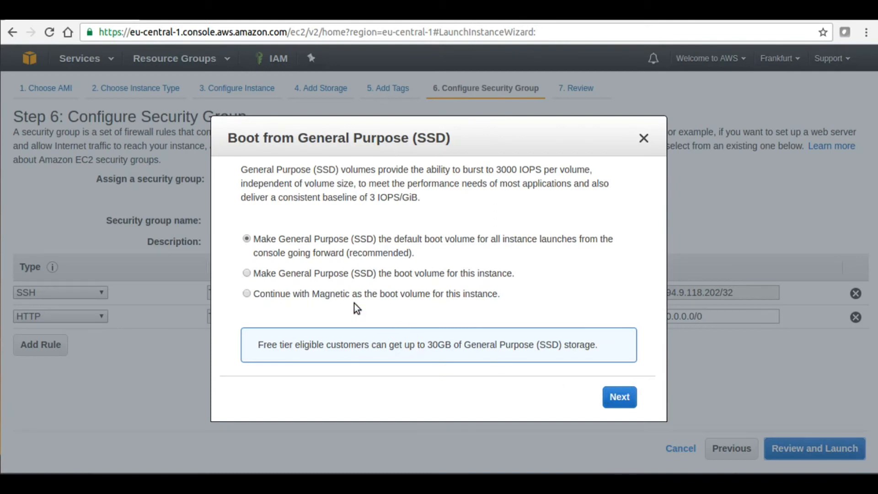
left_click(324, 294)
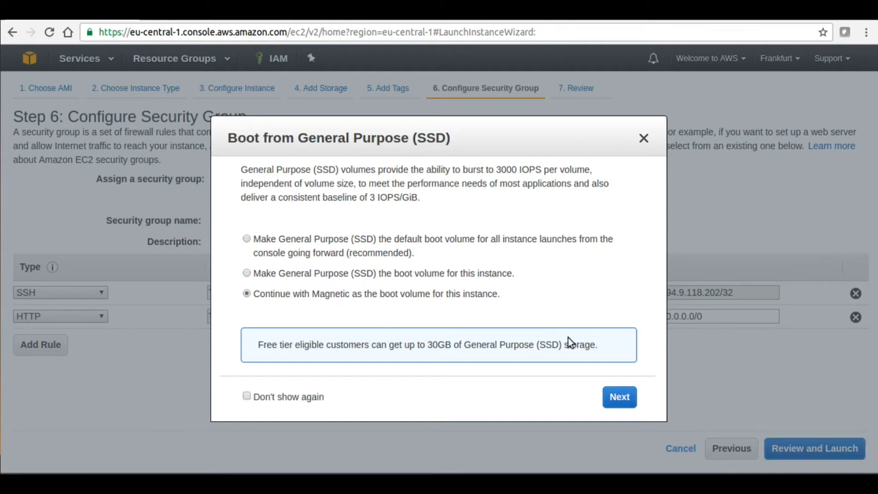
left_click(619, 397)
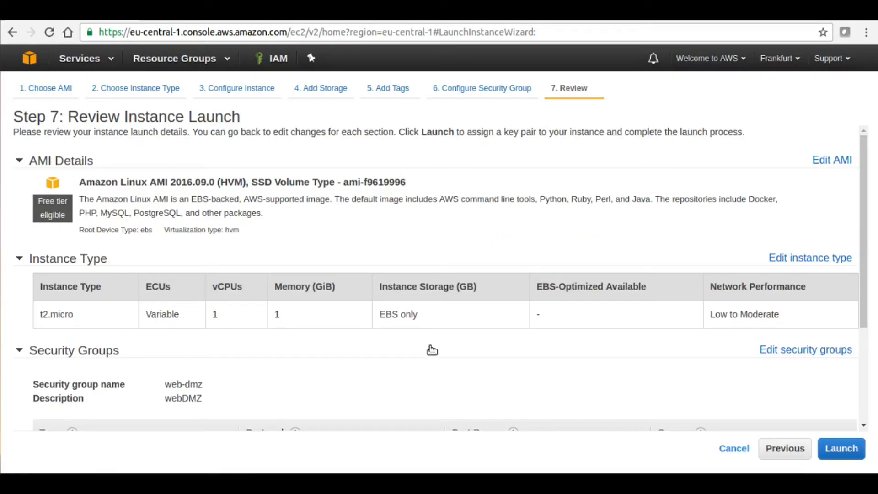
Review the launch details and start the launch, creating and downloading a new key pair named newkeypair.
left_click_drag(866, 212, 875, 384)
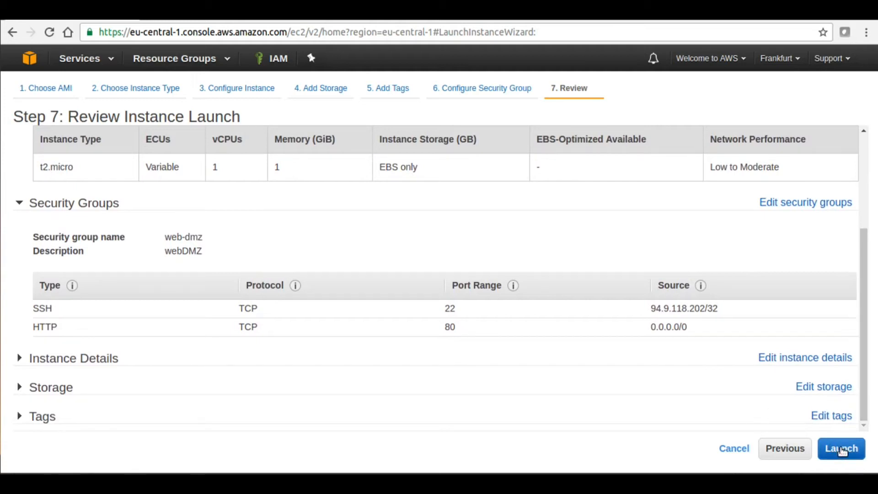
left_click(854, 450)
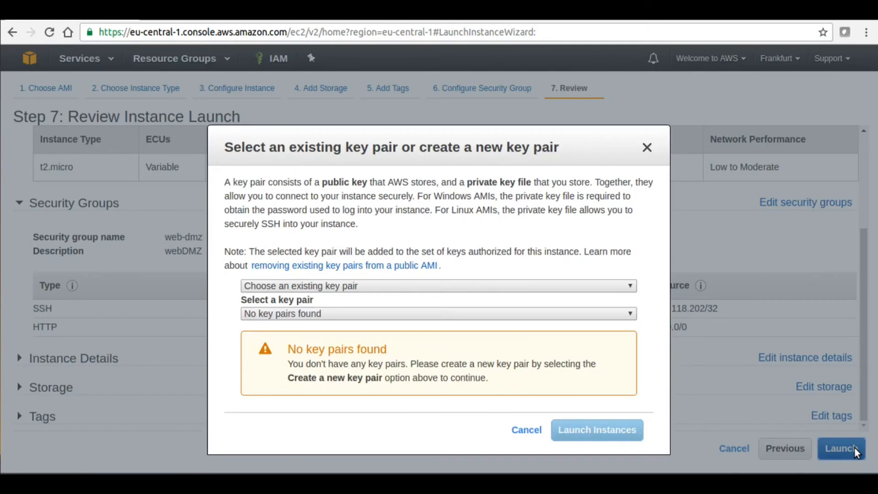
left_click(352, 315)
left_click(327, 290)
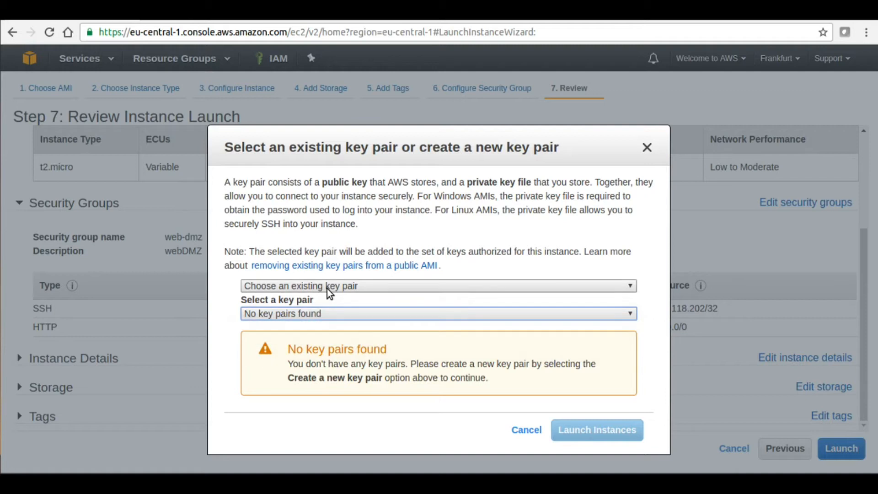
left_click(331, 290)
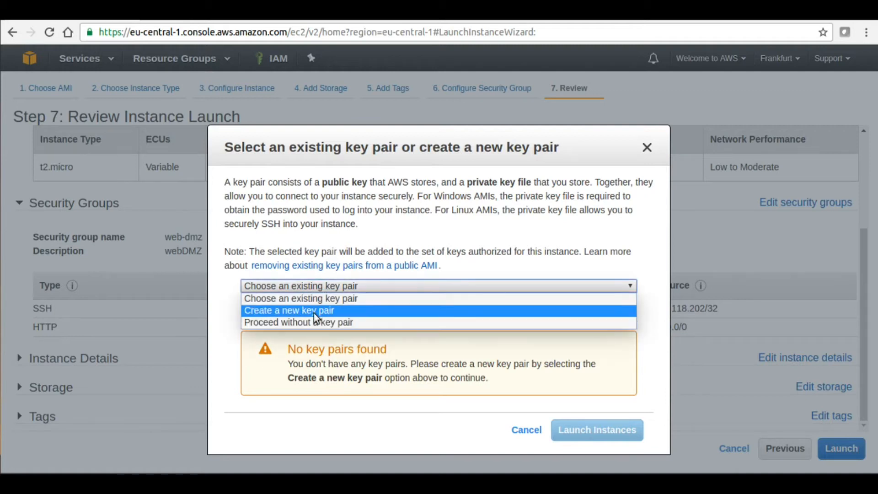
left_click(314, 313)
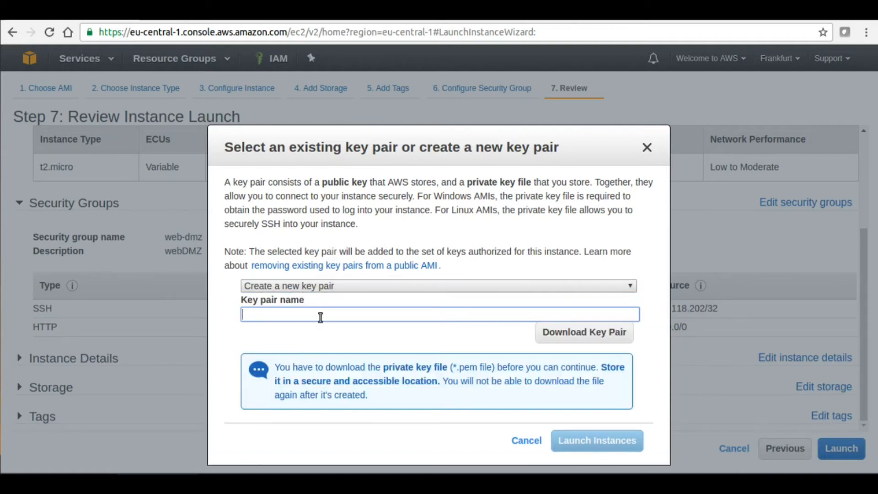
type("newkeypair")
left_click(576, 335)
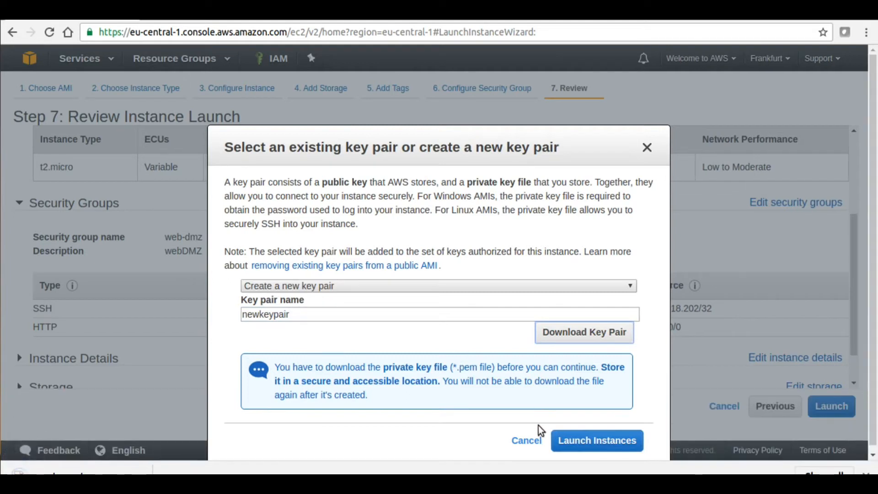
Launch the web server instance and open it in the instances list from the launch status.
left_click(590, 446)
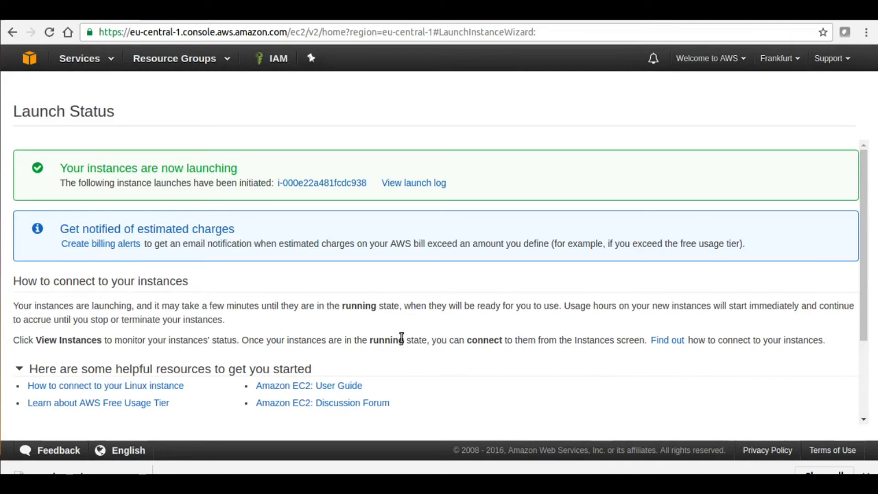
left_click(407, 184)
left_click(343, 185)
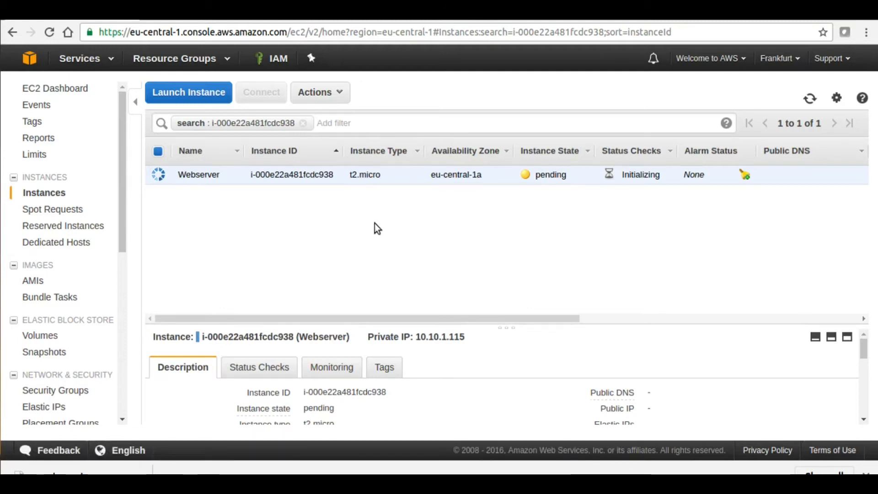
Start another instance launch with Amazon Linux AMI 2016.09.0 and t2.micro, continuing to the instance details.
left_click(203, 98)
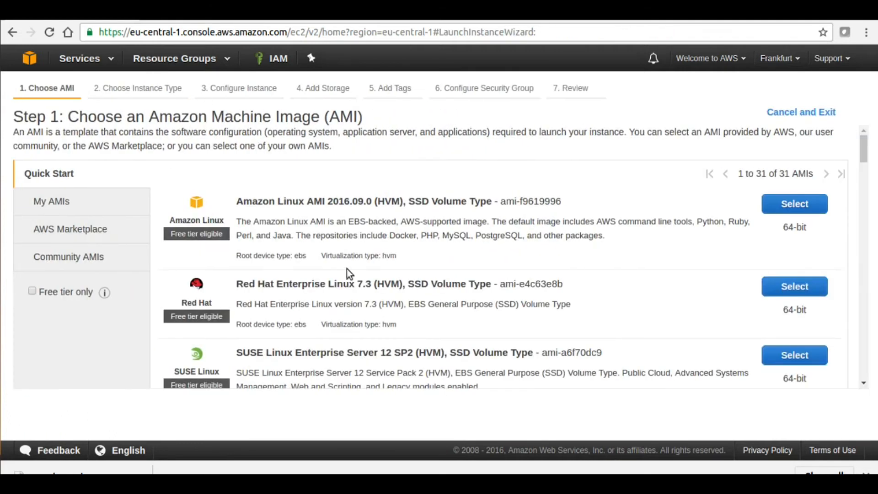
left_click(790, 213)
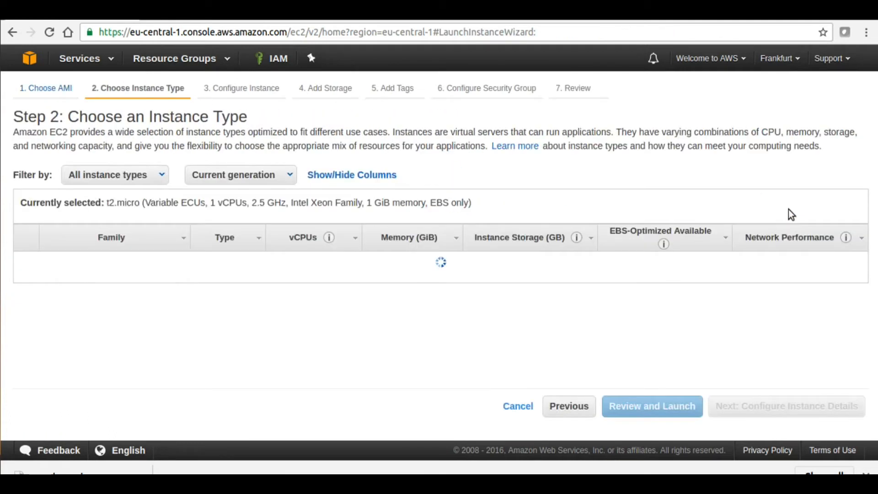
left_click(752, 407)
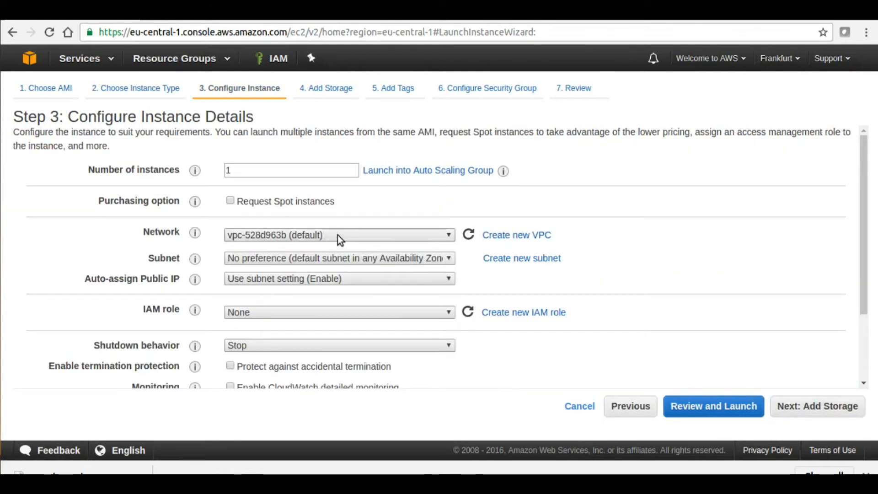
Set the instance's network to mycustomvpc and keep privatesubnet in eu-central-1b as its subnet.
left_click(338, 235)
left_click(337, 260)
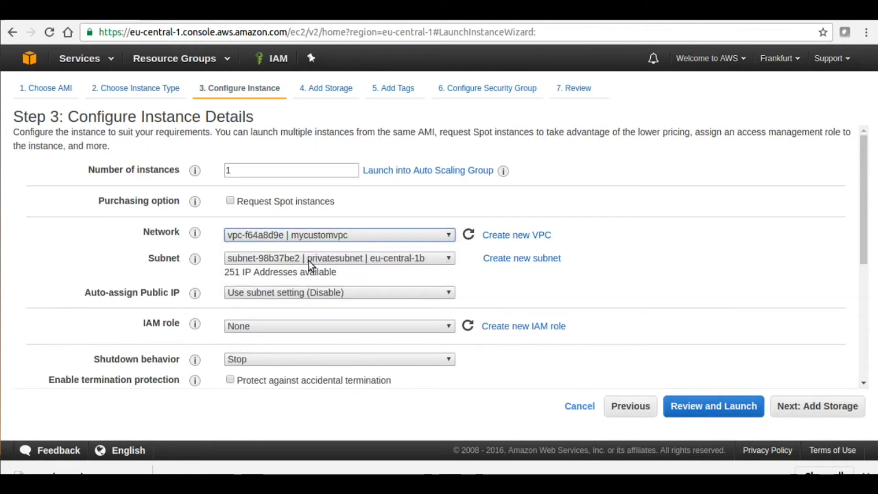
left_click(350, 259)
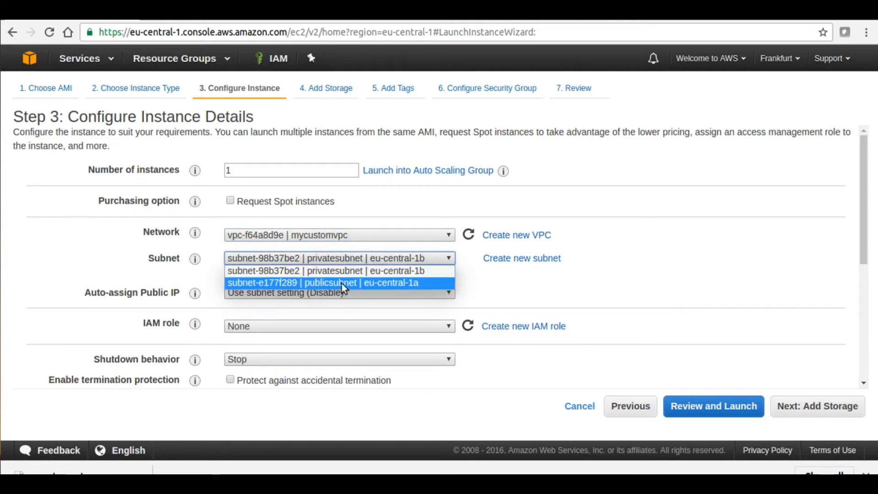
left_click(528, 277)
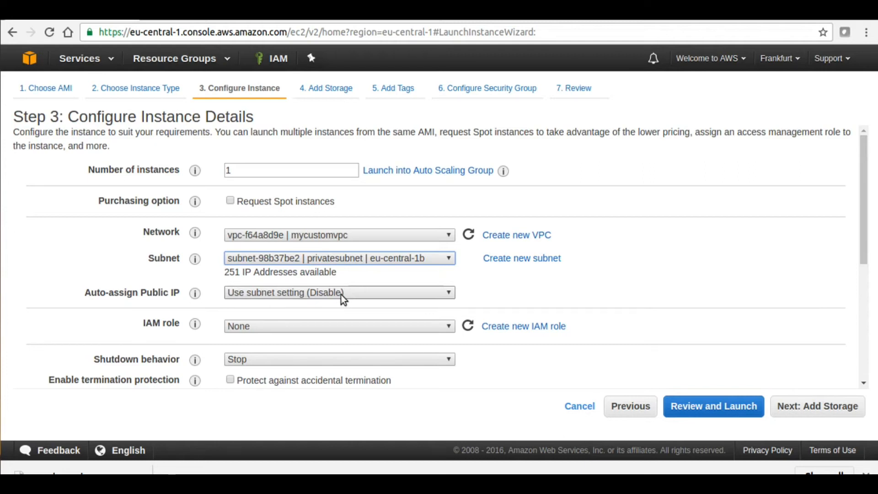
Assign the S3-admin-access IAM role to the instance and continue to the storage settings.
left_click(314, 327)
left_click(303, 352)
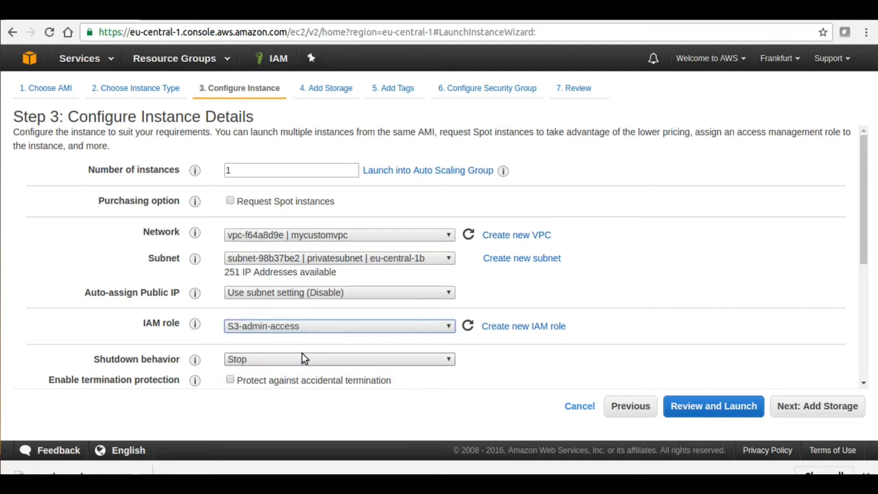
left_click_drag(868, 274, 874, 416)
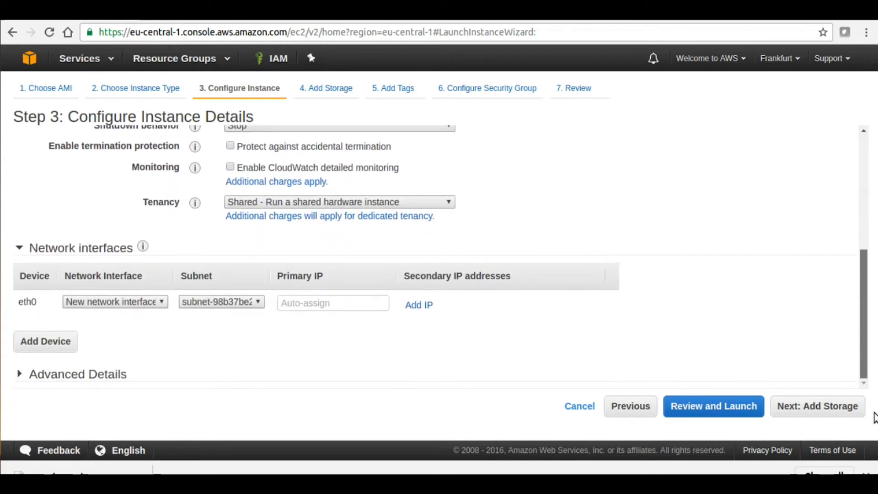
left_click(800, 406)
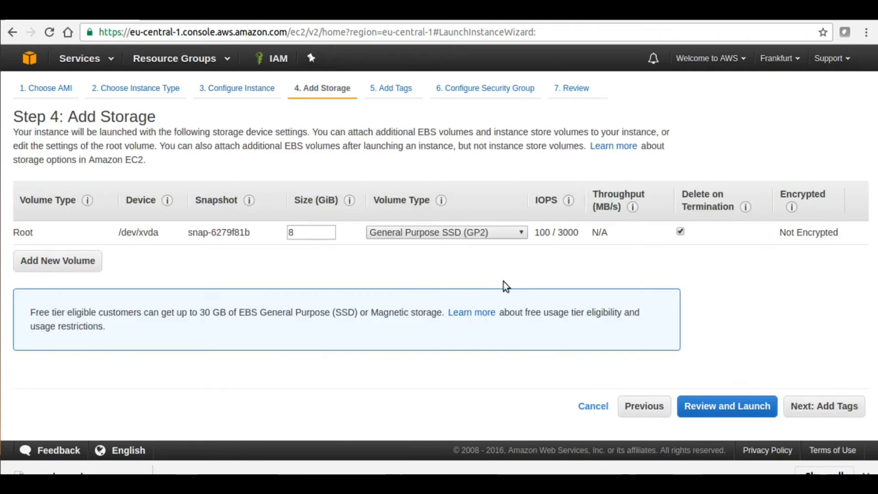
Set the root volume's type to Magnetic and continue to the instance tags.
left_click(395, 233)
left_click(407, 268)
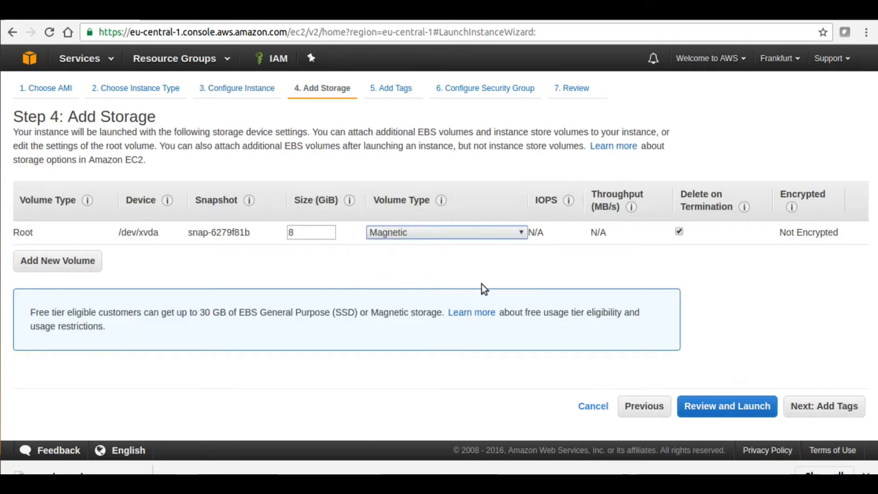
left_click(814, 411)
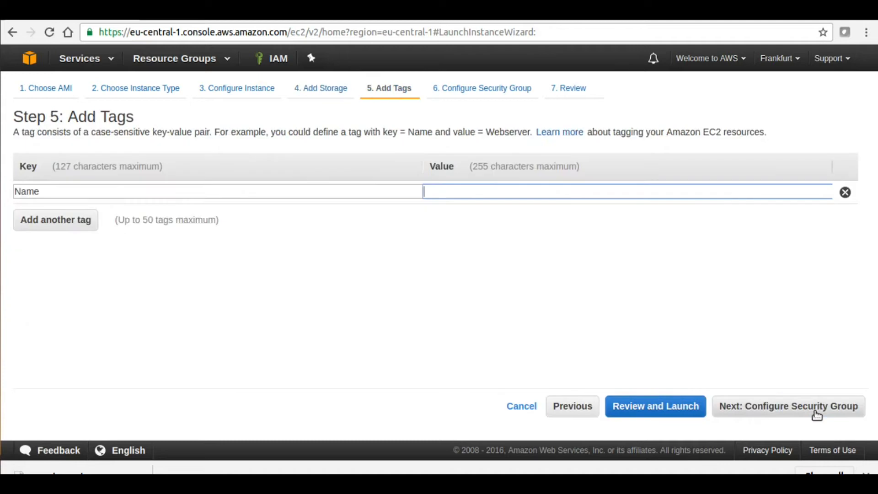
Give the instance's Name tag the value Dbserver and continue to the security group configuration.
type("Db")
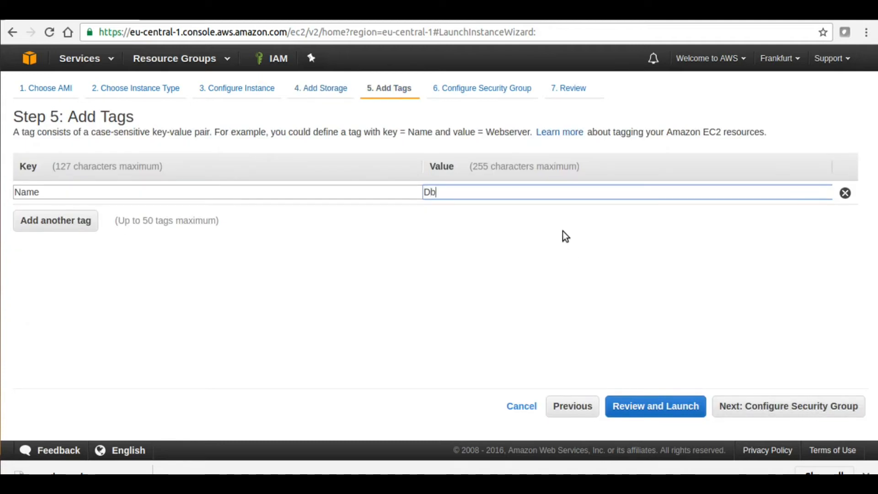
type("server")
left_click(788, 414)
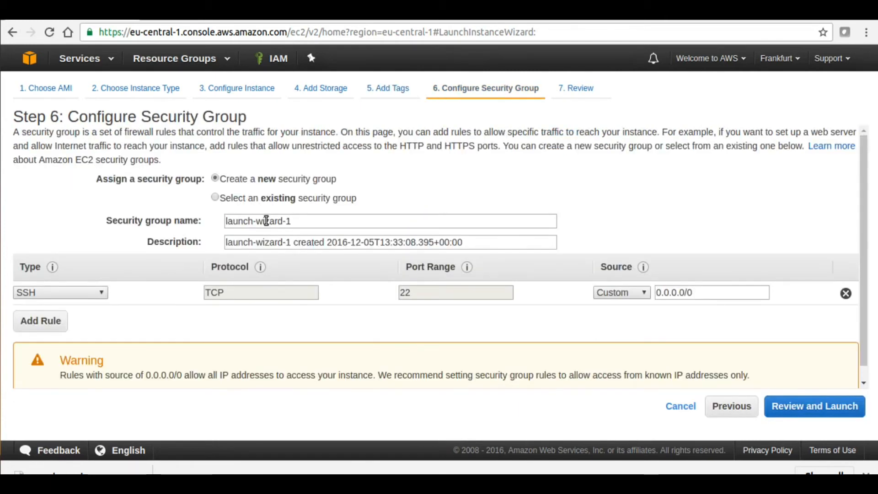
Name the new security group DB-dmz and set its description to DBdmz.
left_click_drag(301, 220, 188, 221)
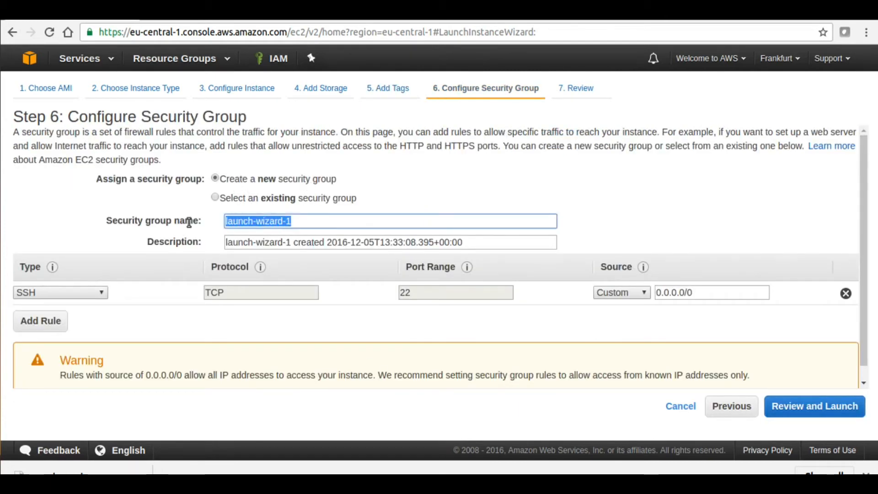
type("DB-dmz")
triple_click(246, 238)
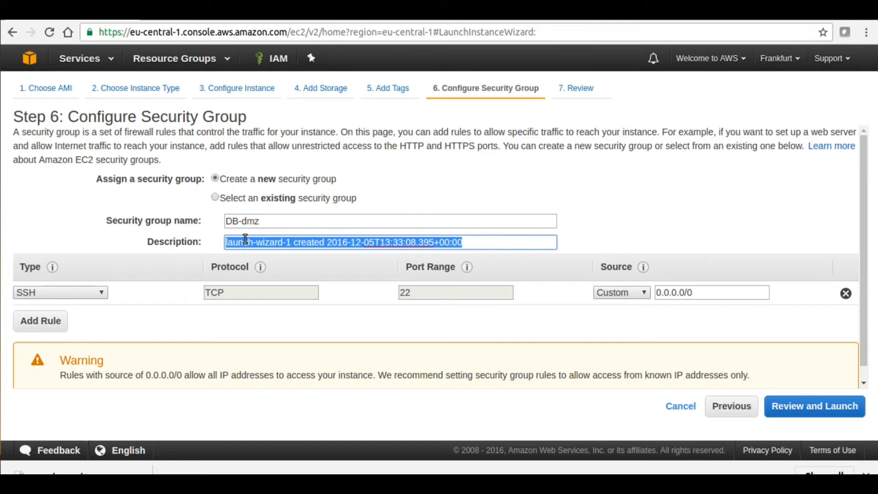
type("DB")
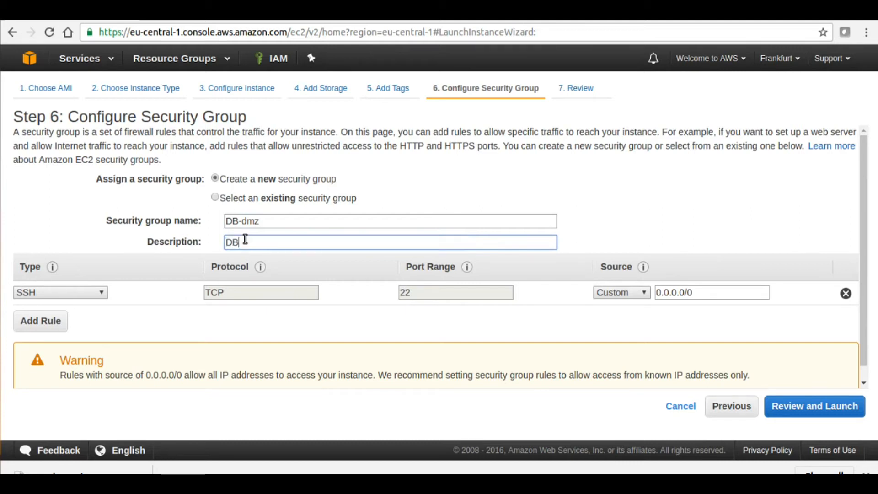
type("dmz")
Restrict the SSH rule's source to My IP and add a MYSQL/Aurora rule to the security group.
left_click(644, 293)
left_click(622, 332)
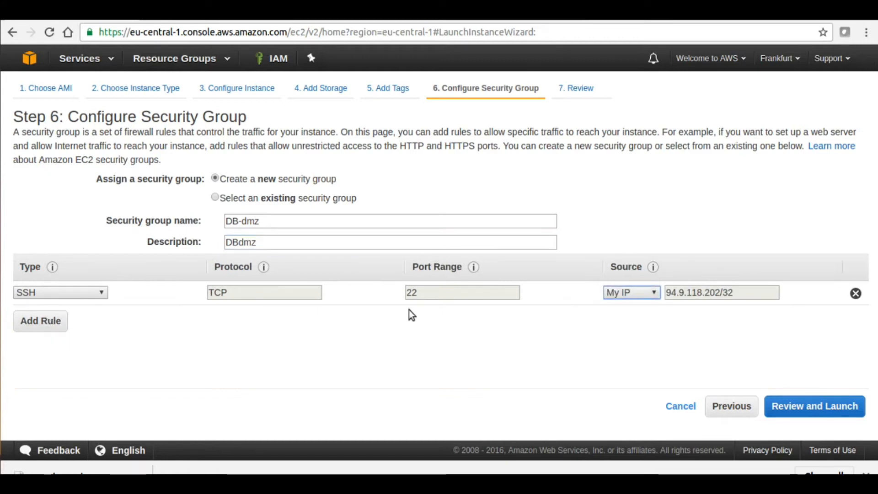
left_click(50, 323)
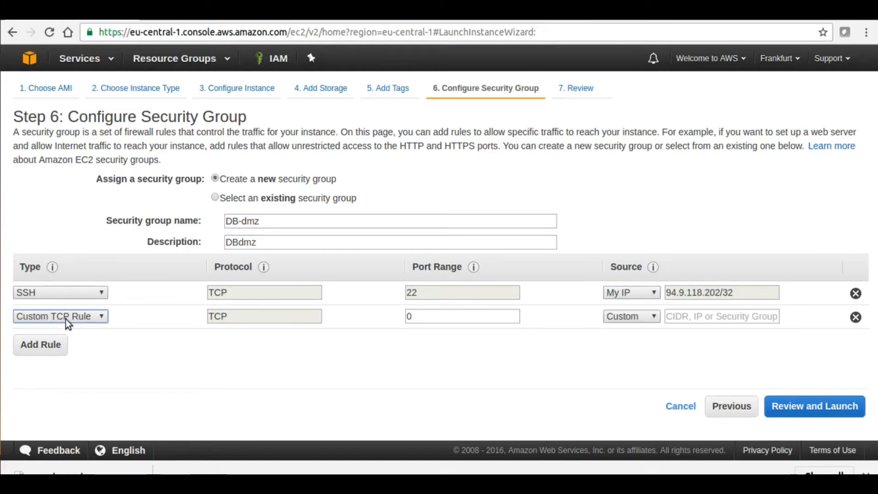
left_click(66, 318)
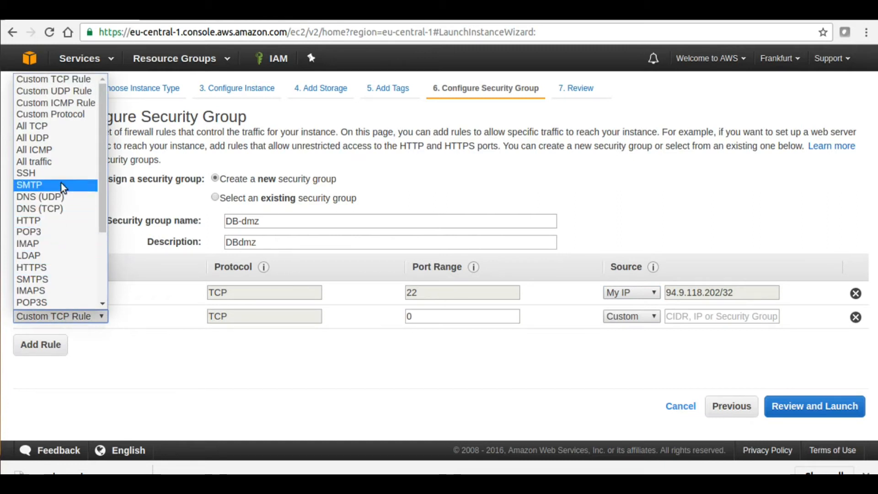
left_click_drag(103, 204, 104, 264)
left_click(55, 232)
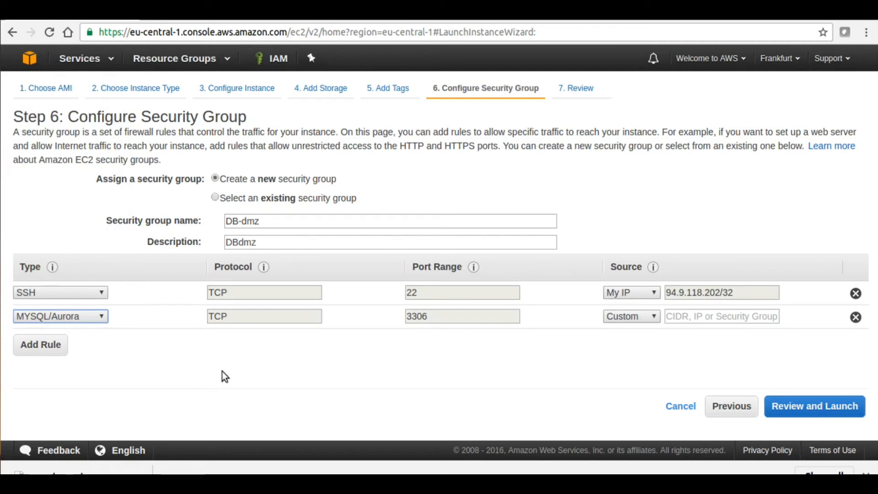
Copy the CIDR block 10.10.1.0/24 of publicsubnet from the VPC subnets list.
left_click(700, 316)
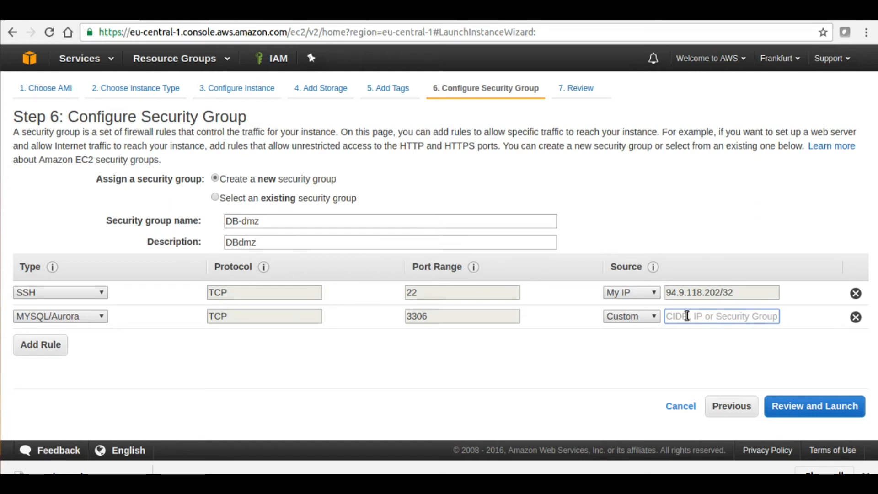
left_click(668, 197)
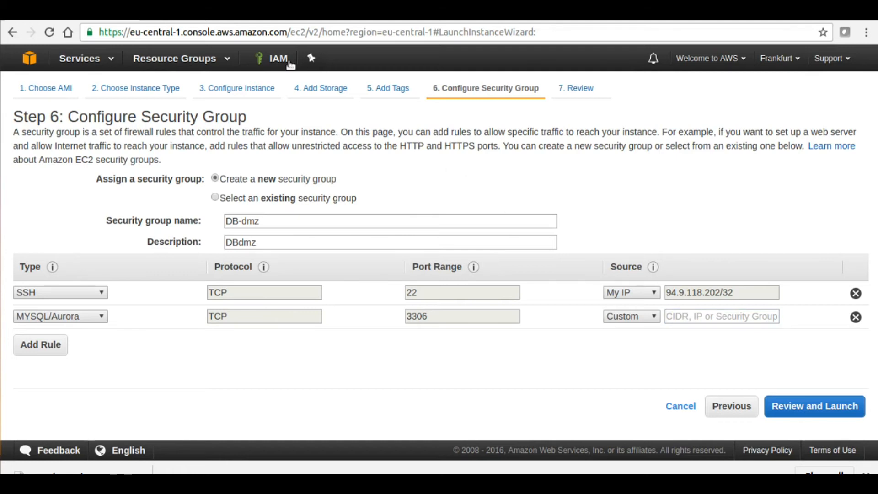
left_click(202, 11)
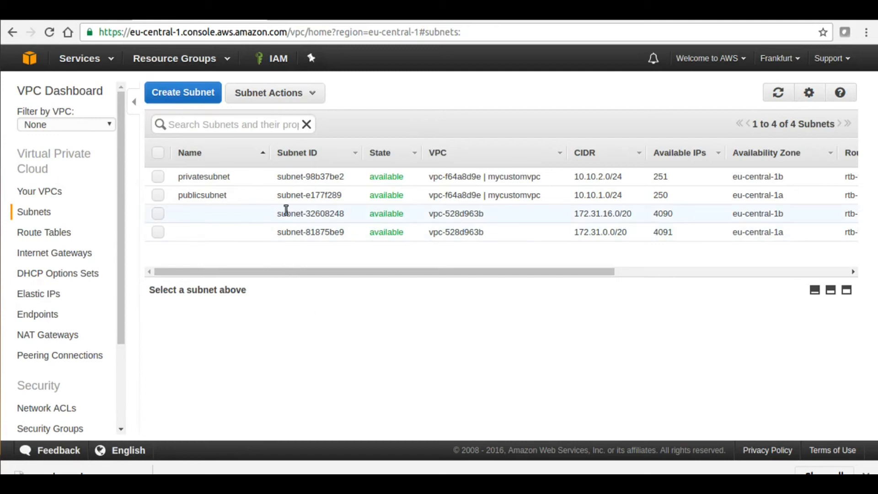
left_click_drag(574, 196, 602, 197)
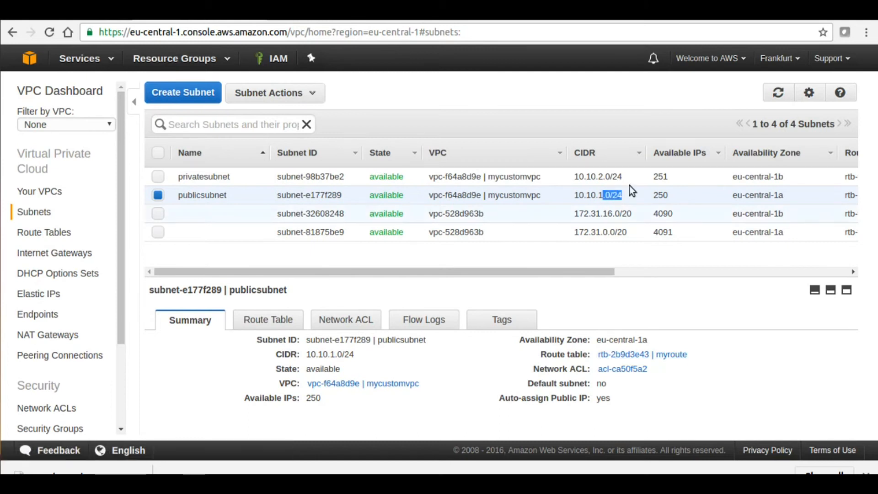
left_click_drag(356, 355, 307, 355)
key("ctrl+c")
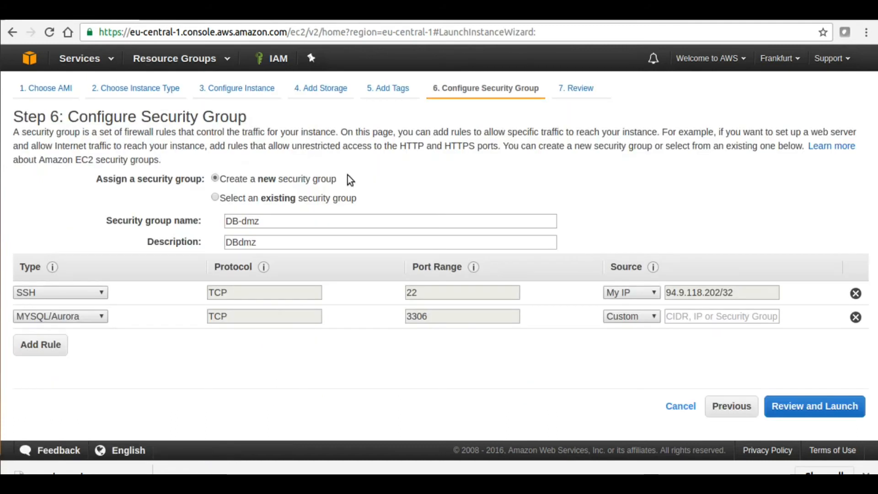
Paste 10.10.1.0/24 as the MYSQL/Aurora rule's custom source and remove the leading spaces.
mouse_move(655, 282)
left_click(684, 317)
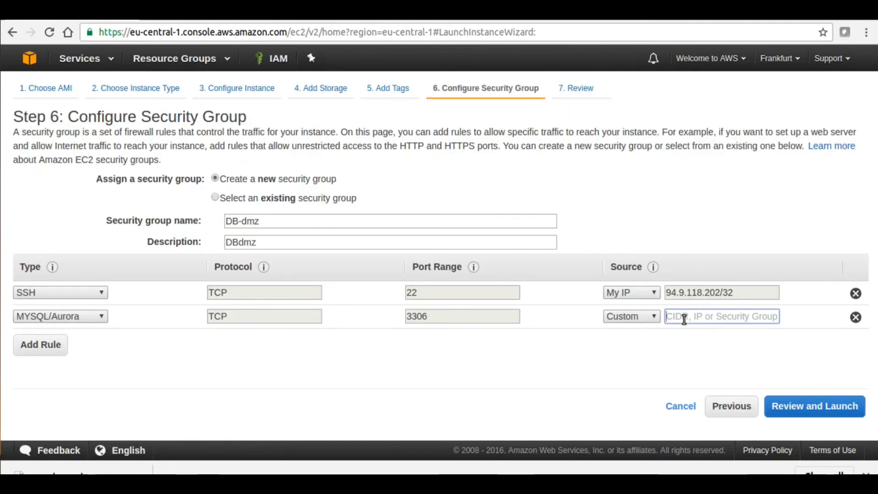
key("ctrl+v")
left_click_drag(688, 318, 649, 315)
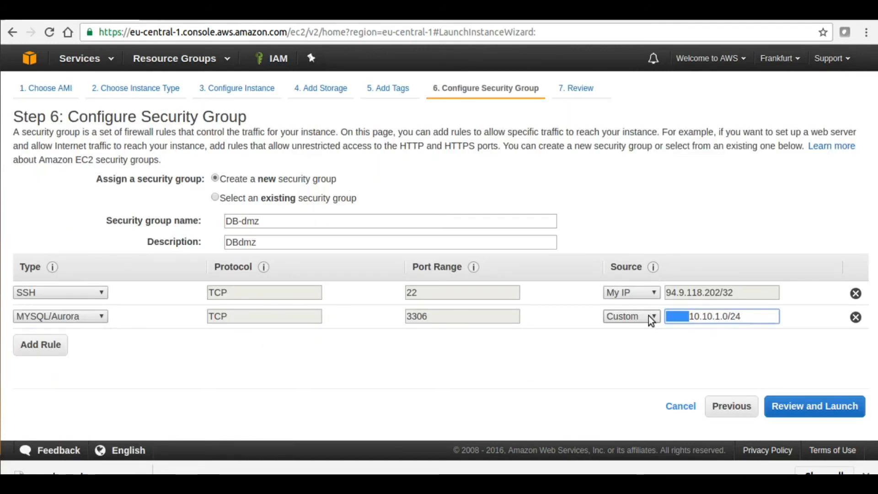
key("BackSpace")
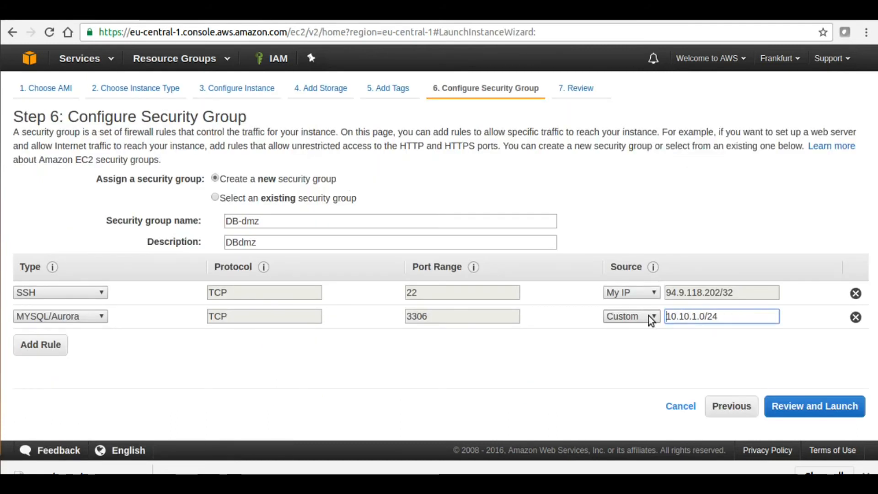
Proceed to the database server's launch review, continuing with Magnetic as its boot volume.
left_click(822, 410)
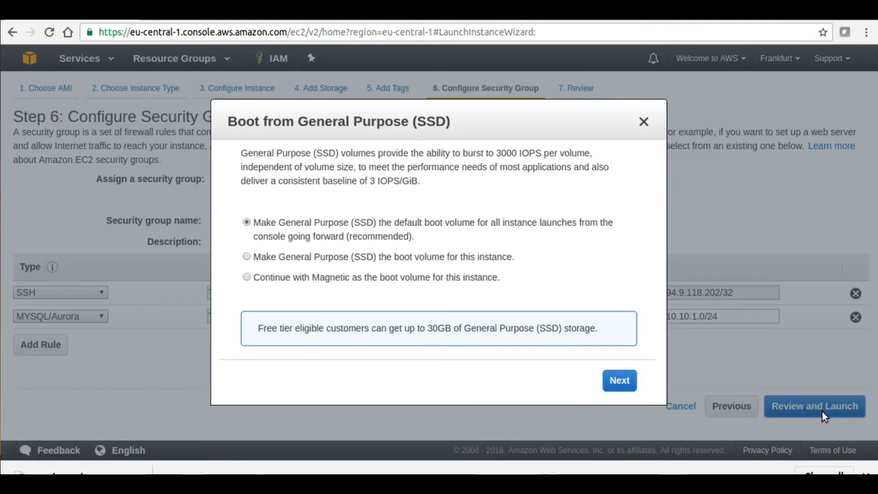
left_click(401, 278)
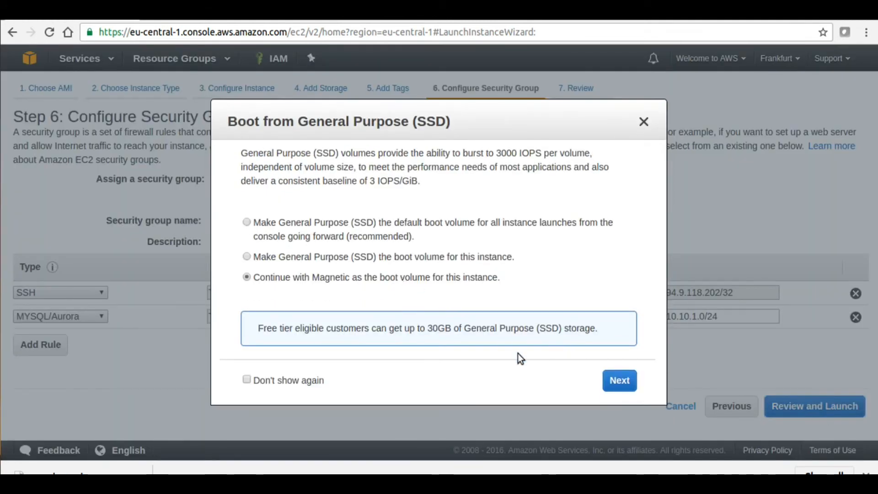
left_click(619, 381)
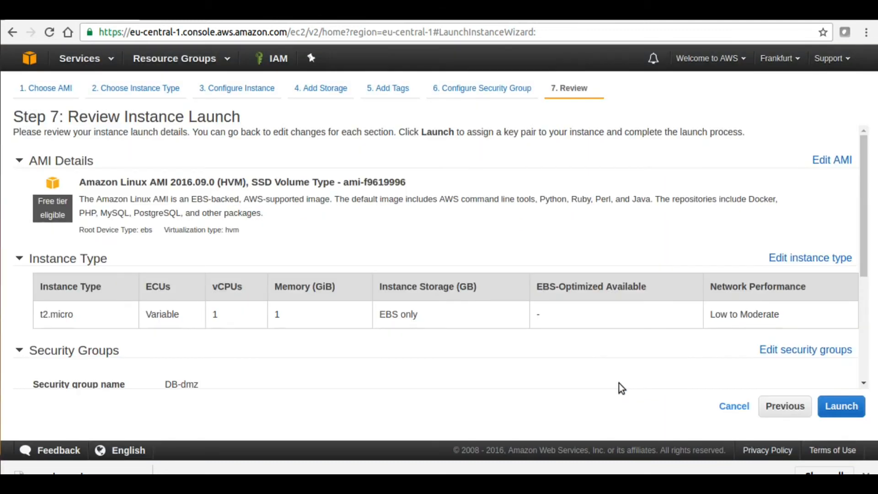
Launch the database server with the existing key pair newkeypair, acknowledging access to its private key file.
left_click_drag(864, 173, 863, 349)
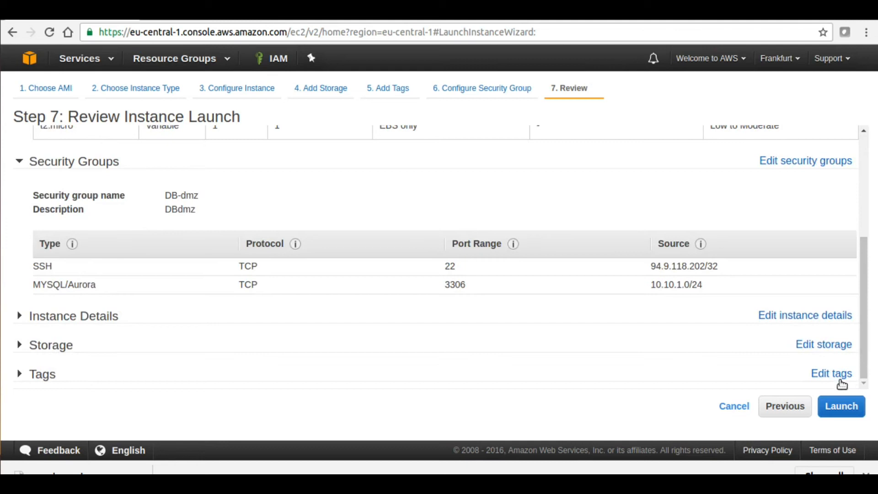
left_click(841, 407)
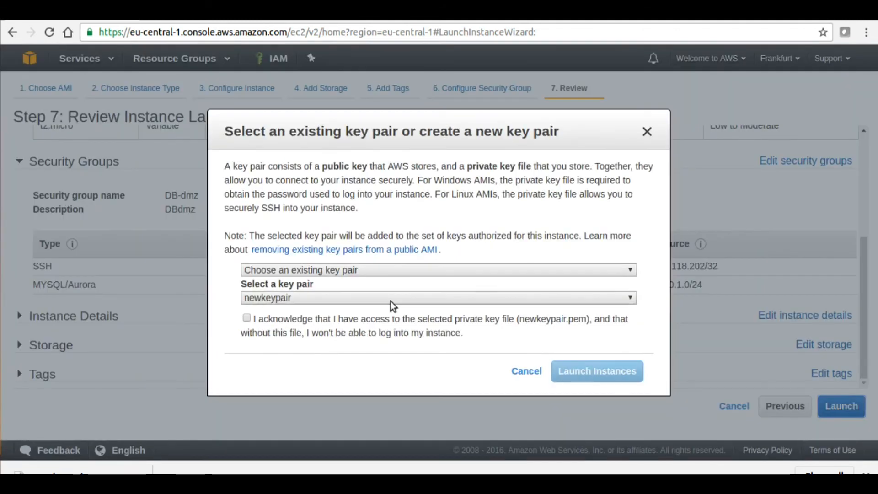
left_click(350, 299)
left_click(351, 298)
left_click(246, 320)
left_click(579, 370)
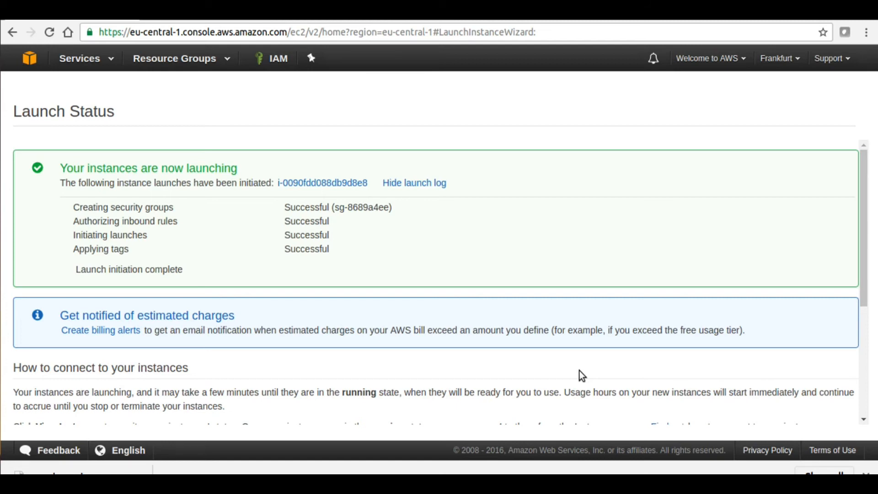
View the launched database instance, return to the EC2 Dashboard, and list all running instances.
left_click(320, 183)
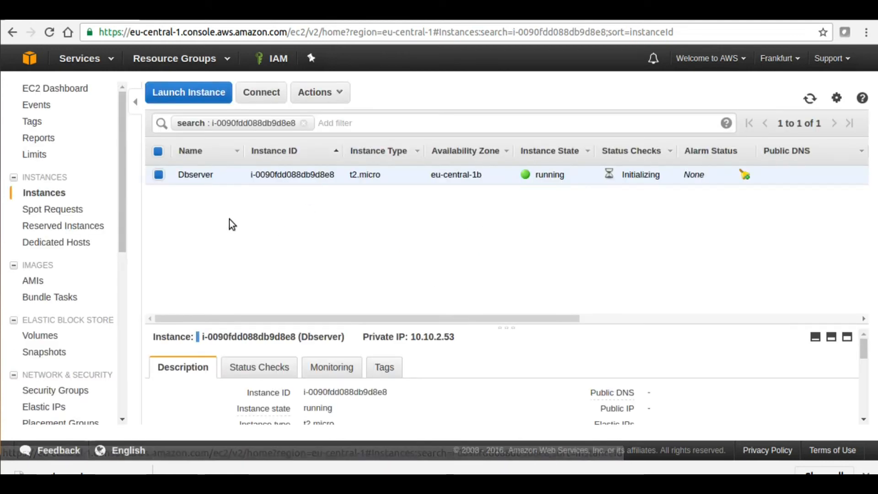
left_click(71, 91)
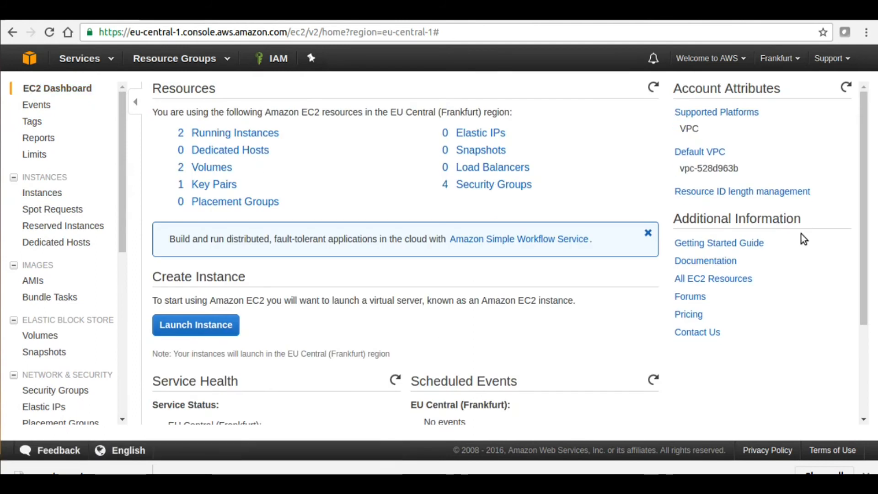
scroll(867, 177, "down", 1)
scroll(867, 177, "up", 1)
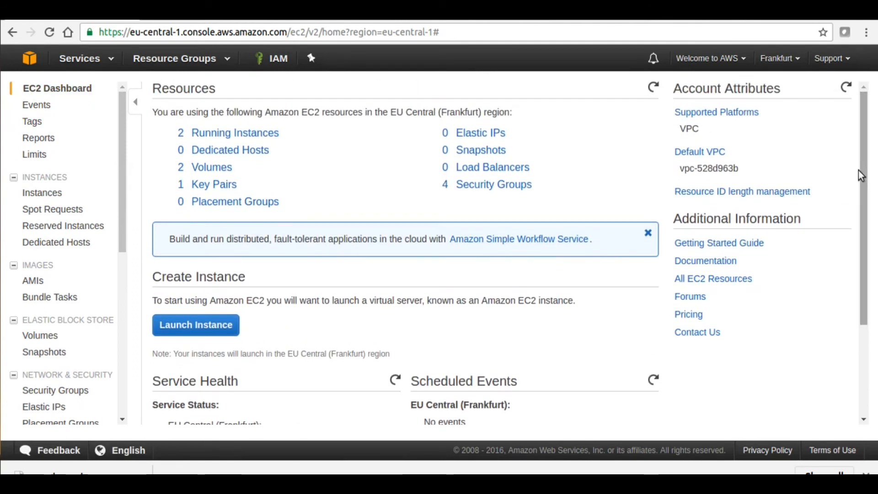
left_click(230, 133)
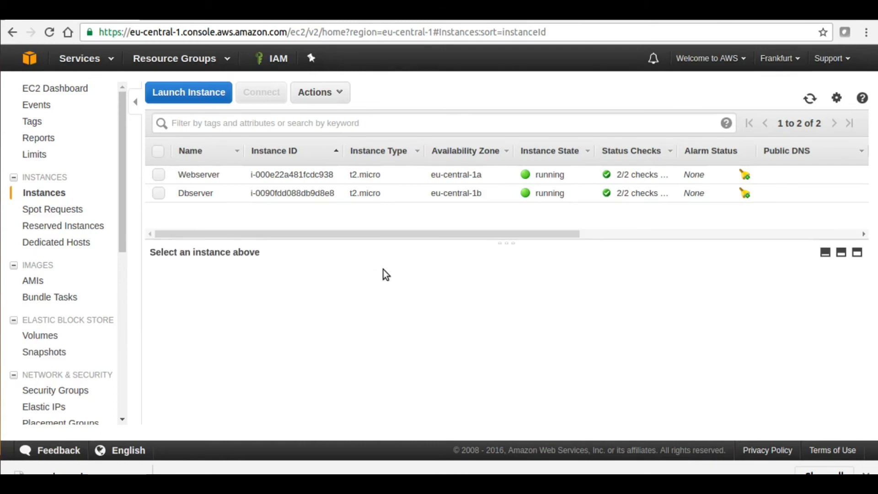
Examine the IP addresses in the Webserver and Dbserver instances' details.
left_click(332, 175)
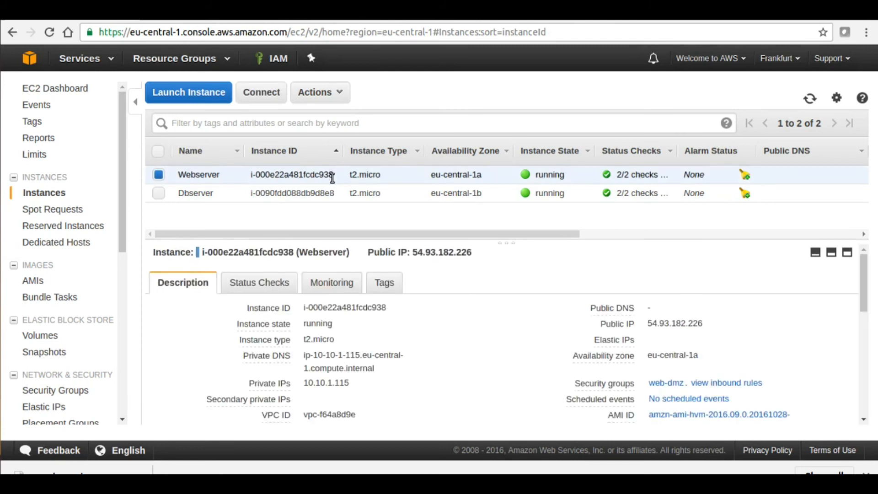
left_click_drag(413, 252, 473, 253)
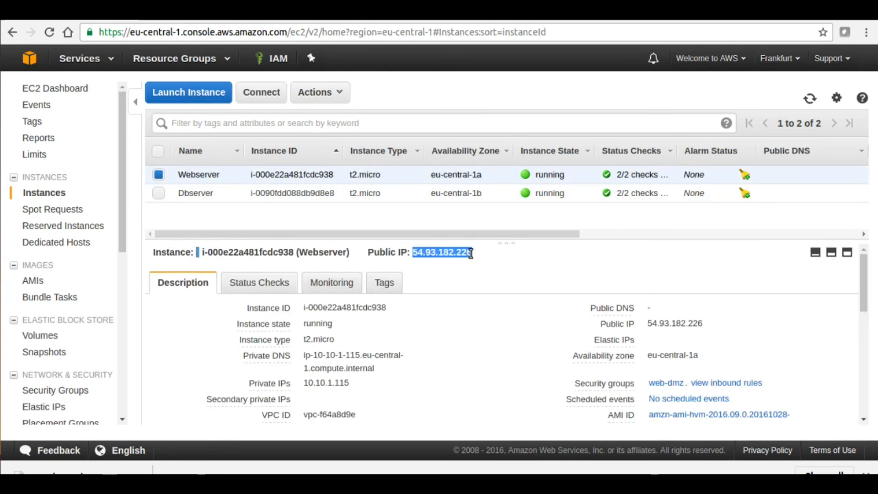
left_click(324, 194)
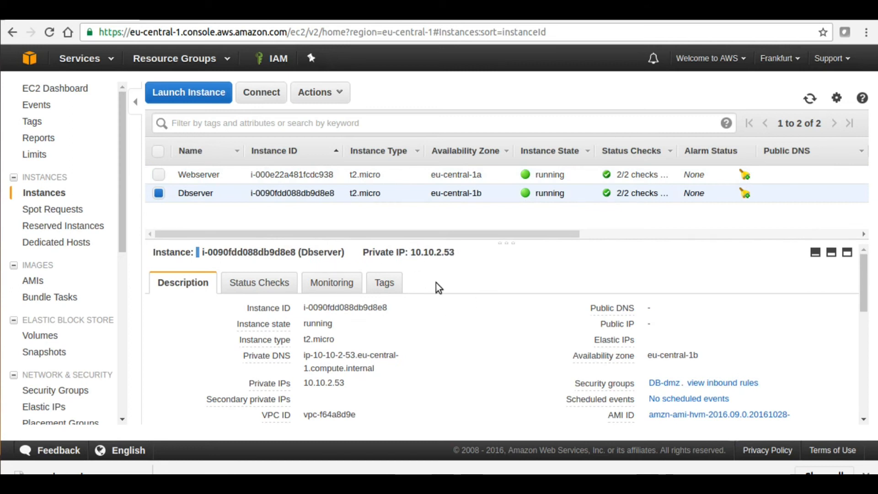
Copy the Webserver instance's public IP address from its details.
left_click(322, 177)
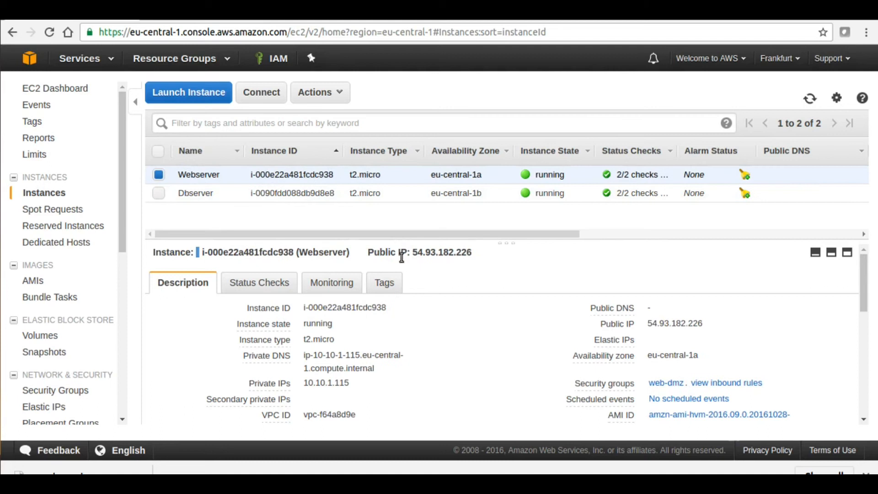
mouse_move(413, 251)
left_mouse_down()
mouse_move(460, 252)
mouse_move(414, 255)
left_mouse_up()
key("ctrl+c")
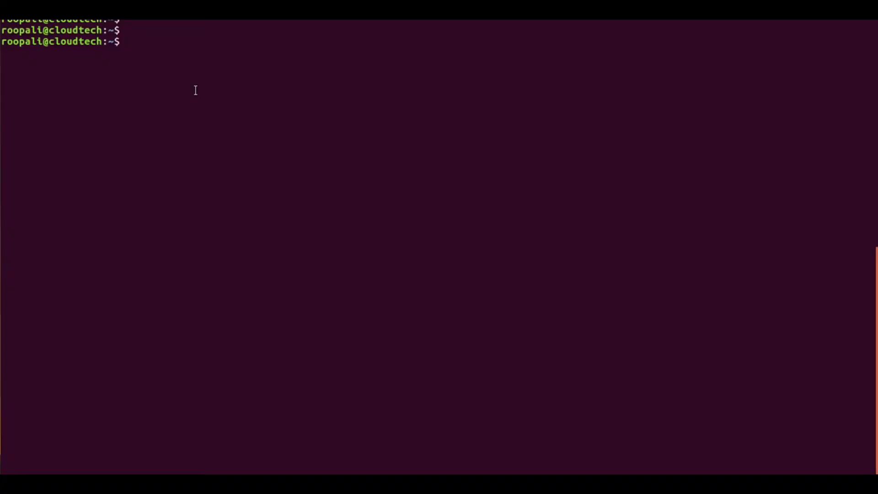
type("ssh ec2-user@")
key("ctrl+shift+v")
type("-i")
type(" newk")
type("pai")
key("Tab")
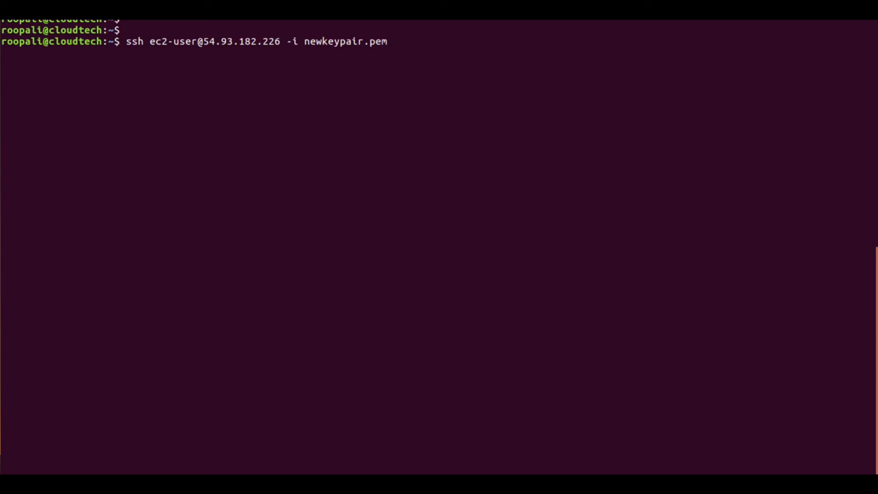
key("Return")
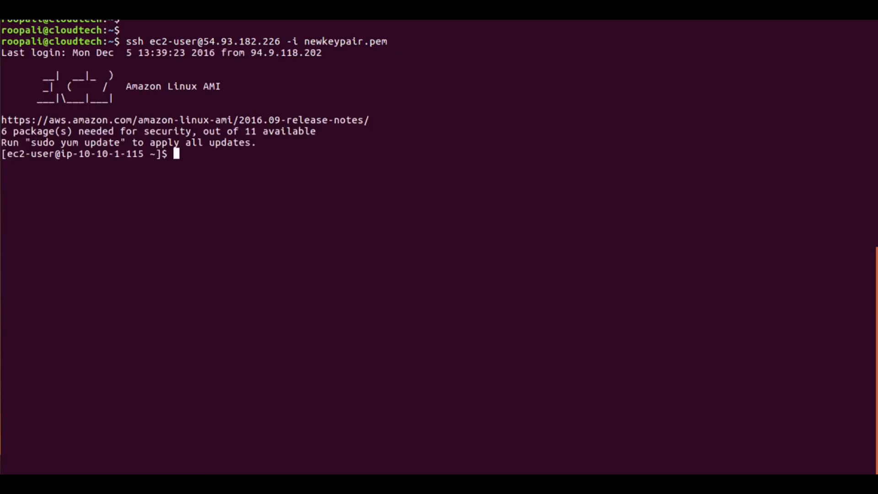
key("Return")
key("Return")
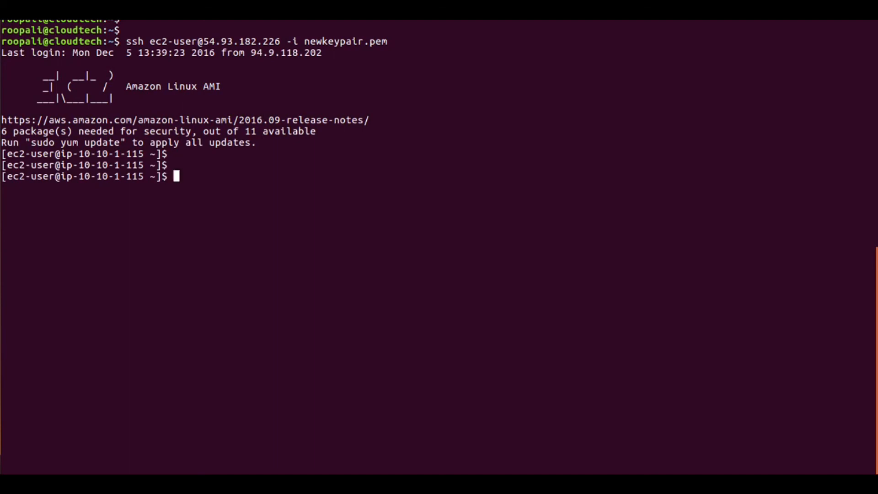
key("ctrl+d")
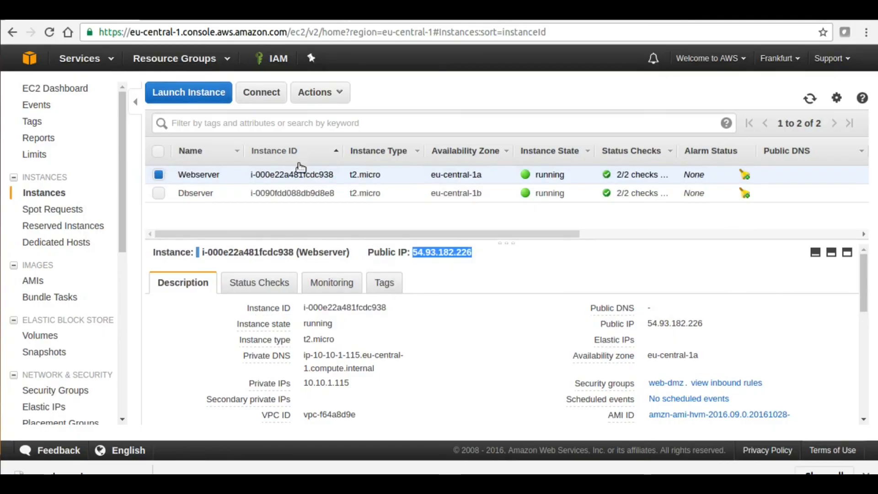
Show the Dbserver instance's details in the EC2 console.
left_click(298, 193)
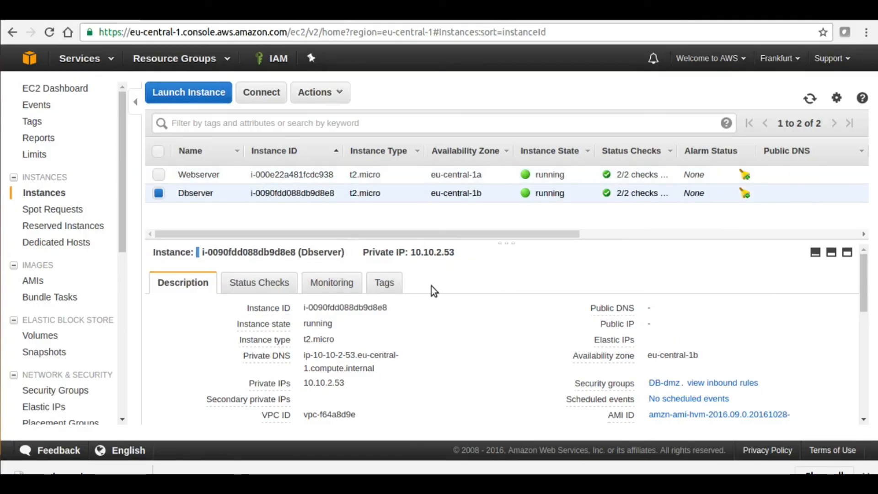